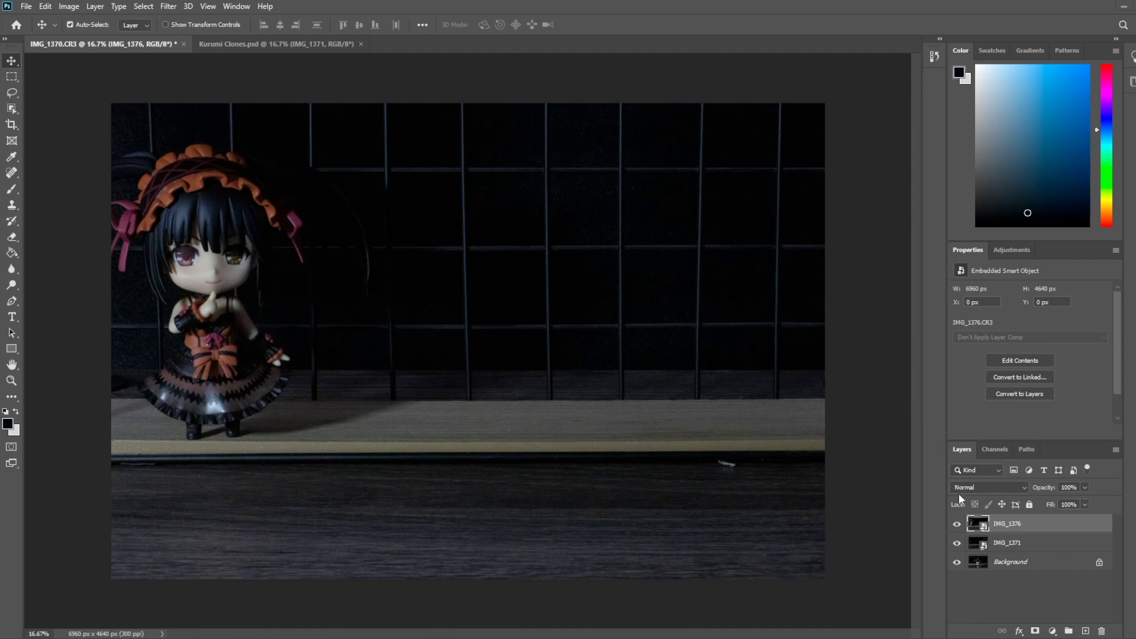
- Preview the stacked photos by hiding and showing the upper layers, and unlock the Background layer
left_click(956, 525)
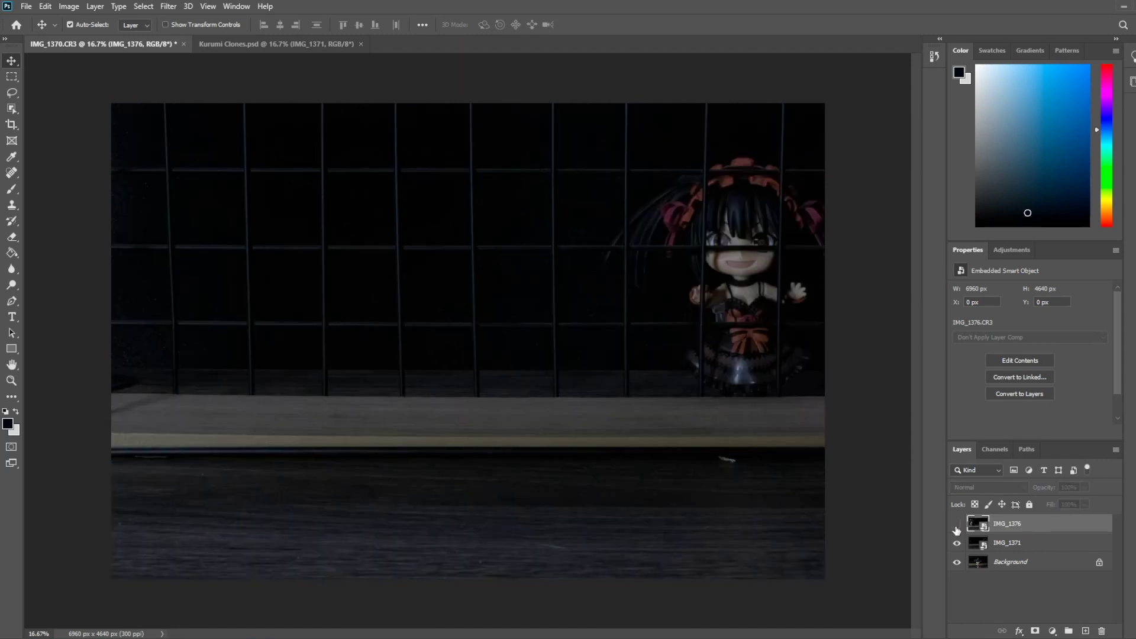
left_click(959, 543)
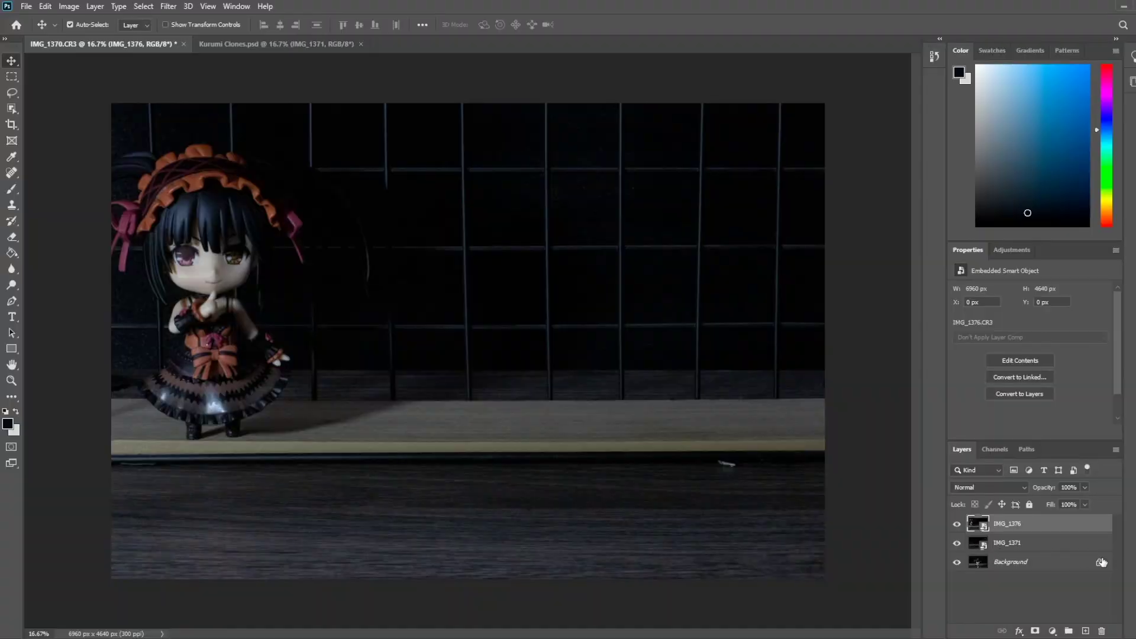
left_click(1098, 565)
left_click(1000, 544)
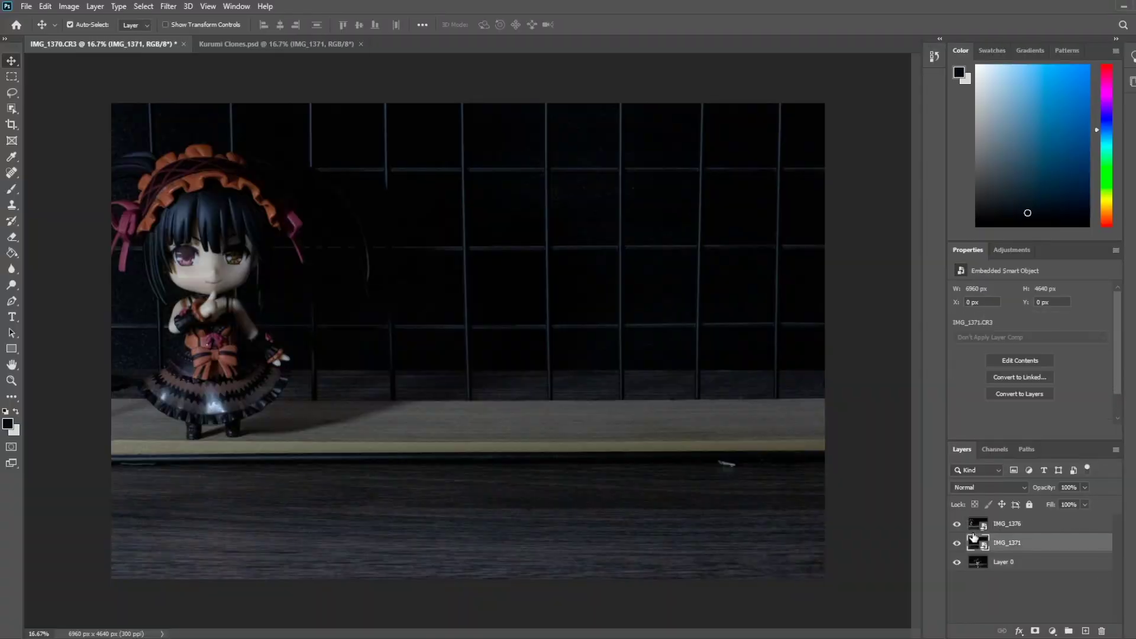
left_click(957, 524)
left_click(1004, 529)
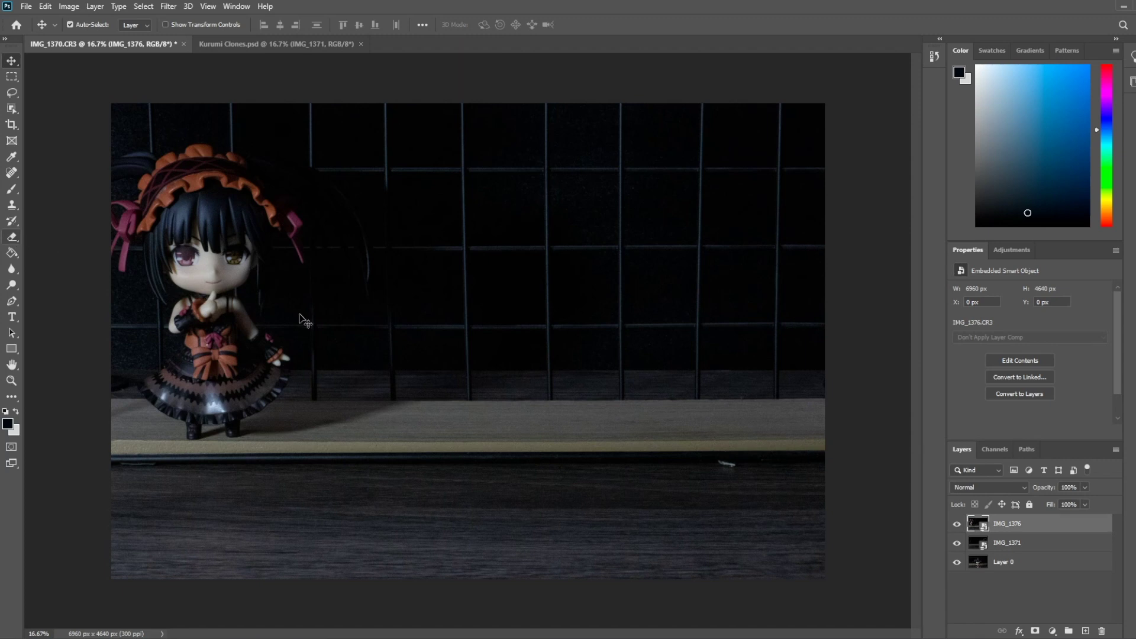
- Rasterize the smart object layers IMG_1376 and IMG_1371
right_click(1010, 526)
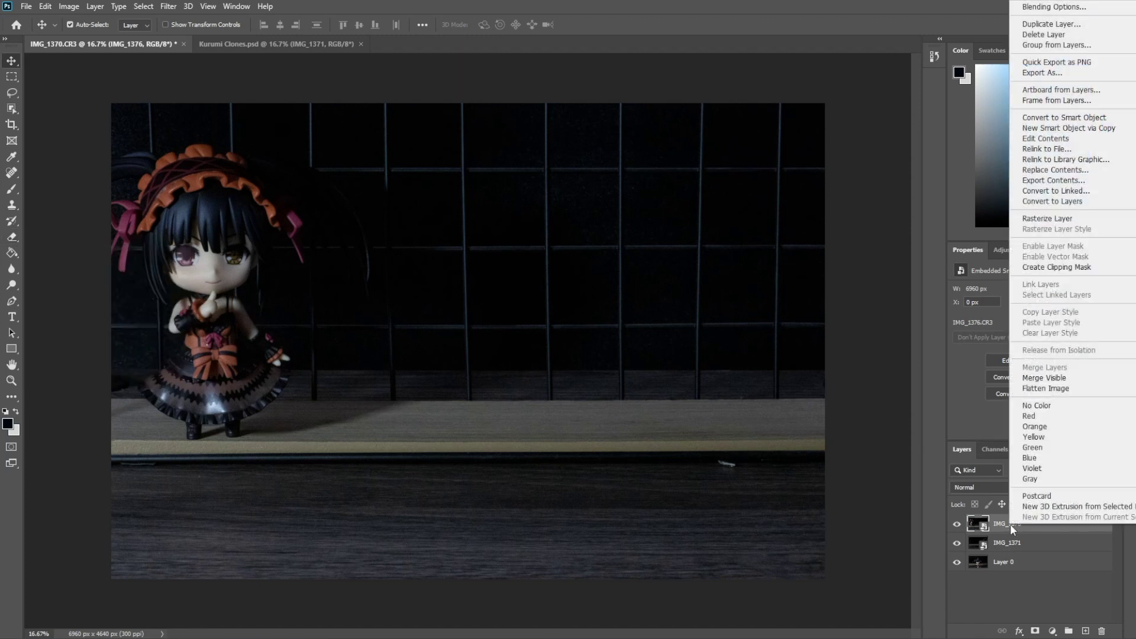
left_click(1069, 218)
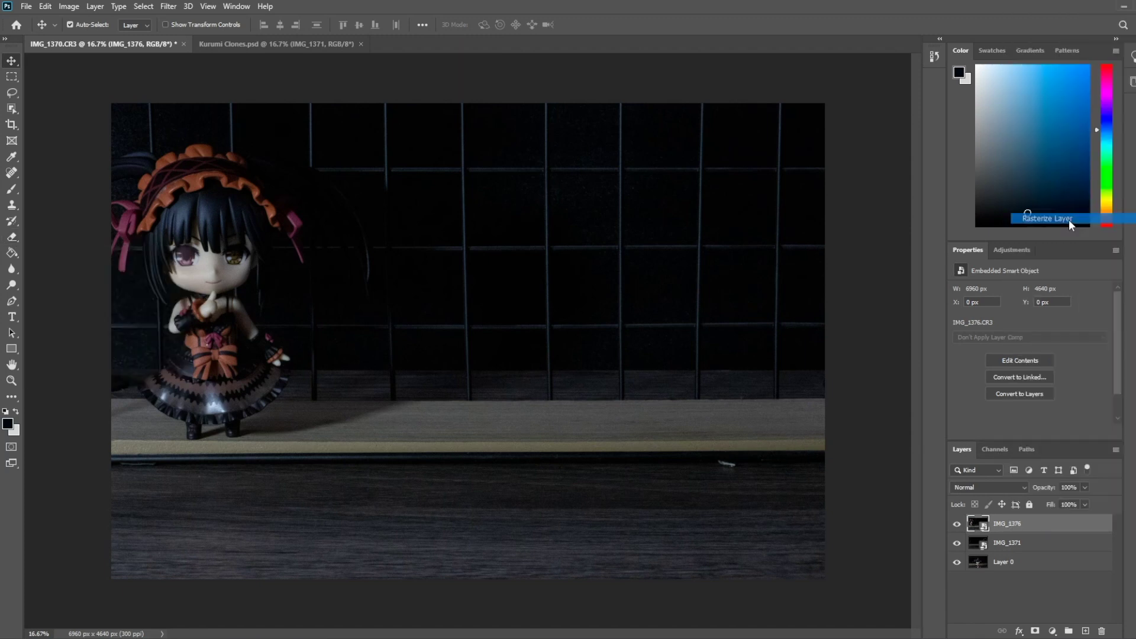
right_click(1021, 543)
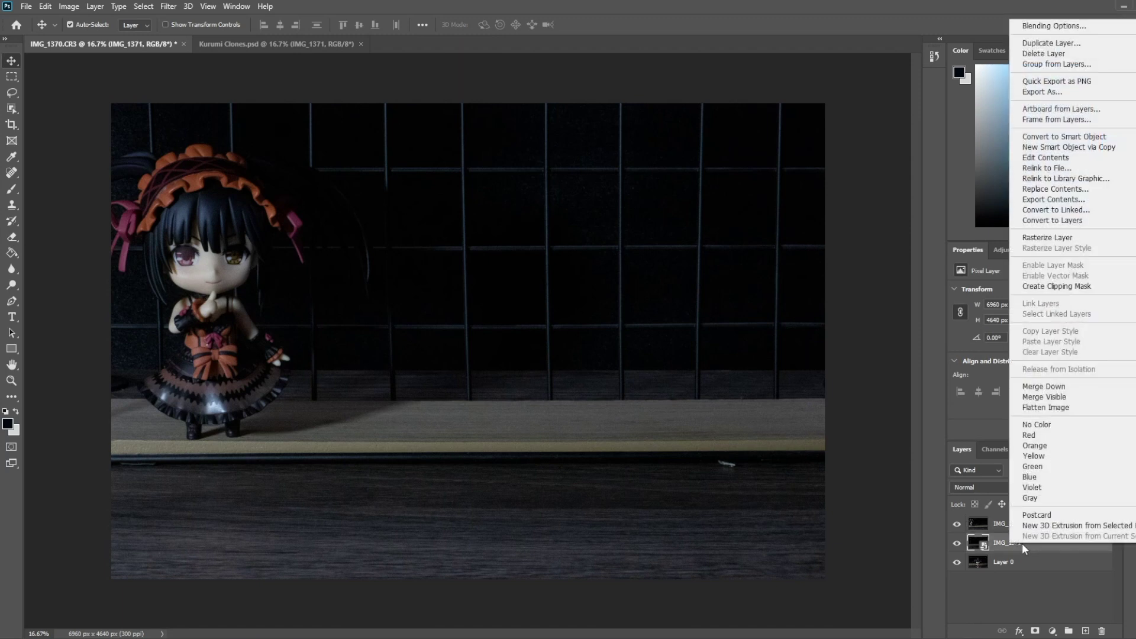
left_click(1038, 239)
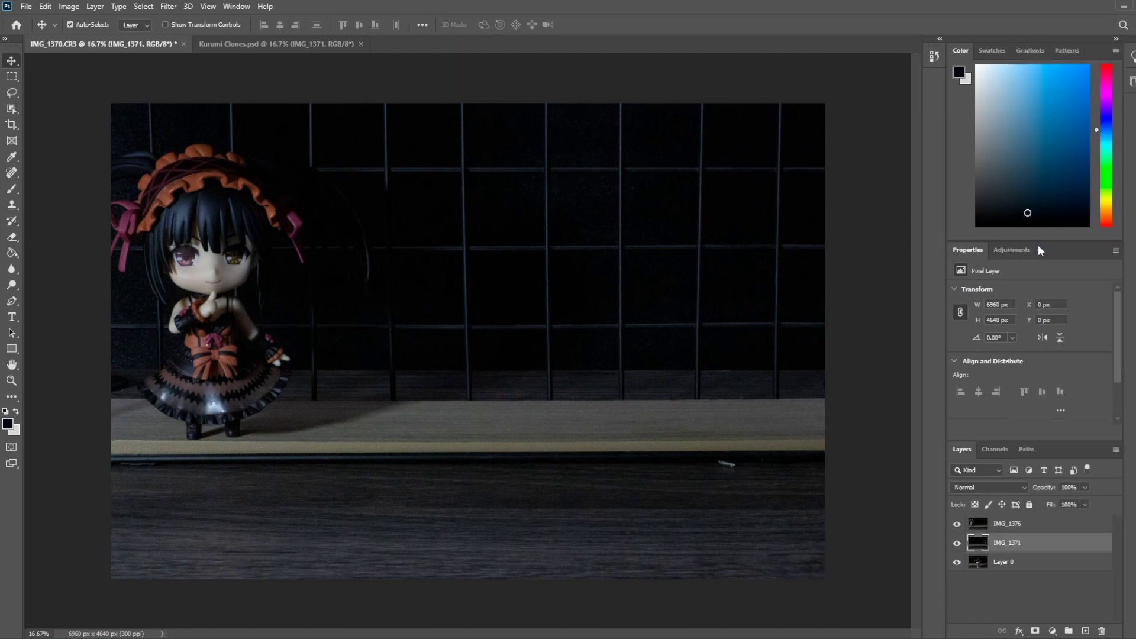
right_click(1009, 563)
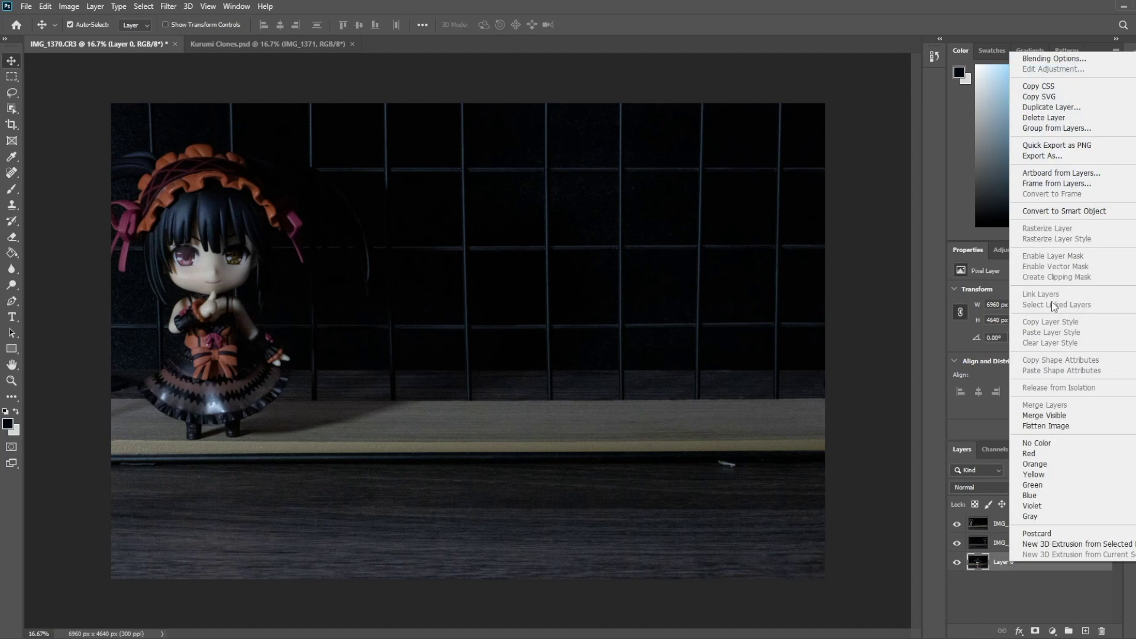
left_click(1000, 563)
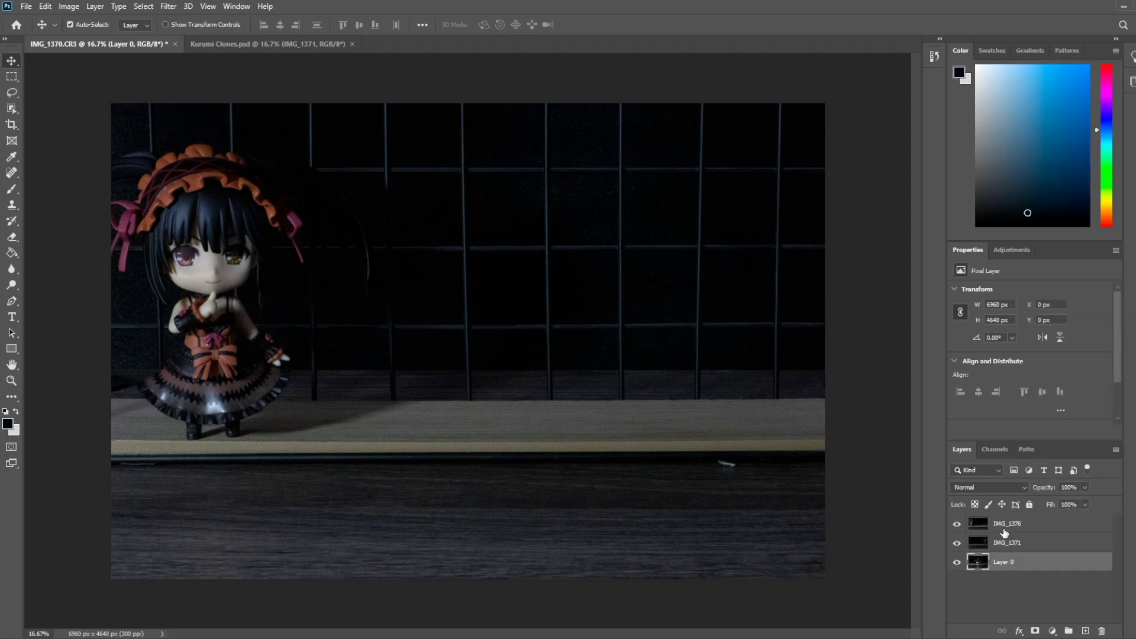
- Erase the right part of layer IMG_1376 to reveal the smiling figurine behind the grid on IMG_1371
left_click(1004, 530)
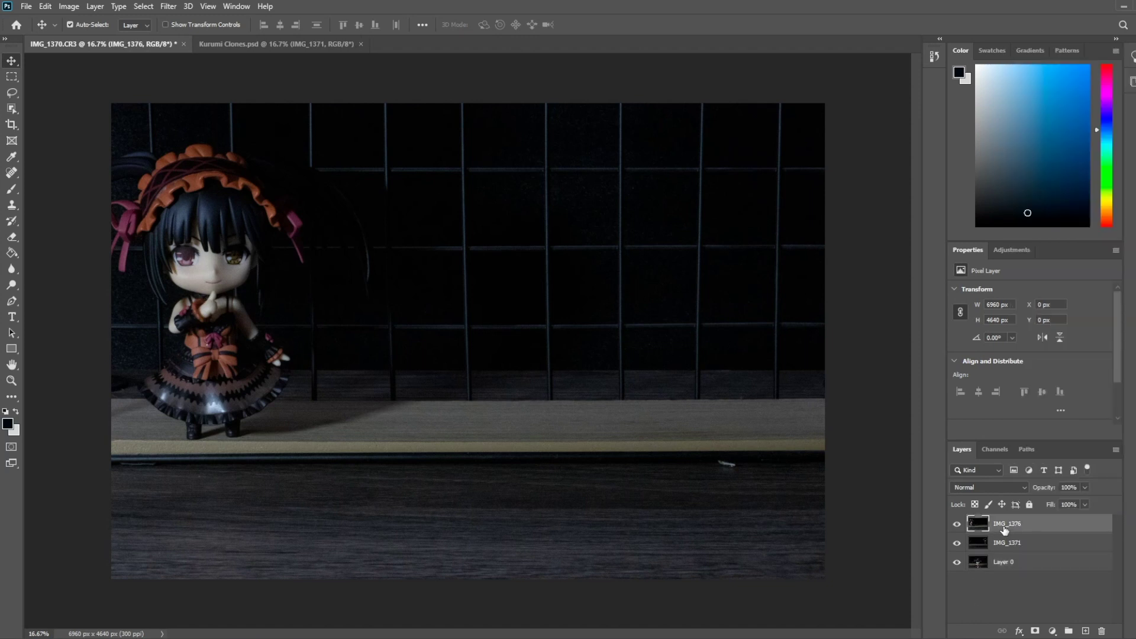
left_click(13, 238)
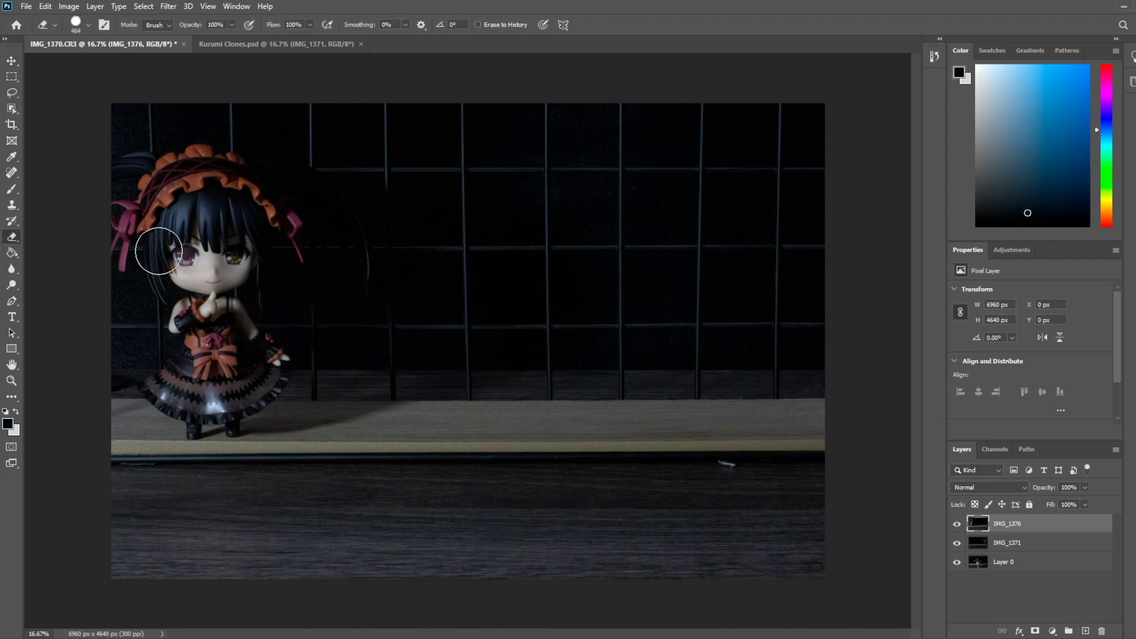
left_click(87, 24)
left_click(88, 26)
mouse_move(768, 231)
left_mouse_down()
mouse_move(741, 228)
mouse_move(759, 228)
mouse_move(707, 266)
mouse_move(735, 210)
mouse_move(711, 205)
mouse_move(708, 189)
mouse_move(665, 254)
mouse_move(714, 175)
mouse_move(757, 185)
mouse_move(794, 174)
mouse_move(794, 201)
mouse_move(811, 212)
mouse_move(806, 244)
mouse_move(823, 248)
mouse_move(775, 242)
mouse_move(717, 305)
mouse_move(704, 297)
mouse_move(747, 291)
mouse_move(764, 308)
mouse_move(757, 346)
mouse_move(732, 344)
mouse_move(714, 368)
mouse_move(743, 381)
mouse_move(791, 371)
mouse_move(774, 312)
mouse_move(800, 289)
mouse_move(775, 307)
mouse_move(708, 307)
left_mouse_up()
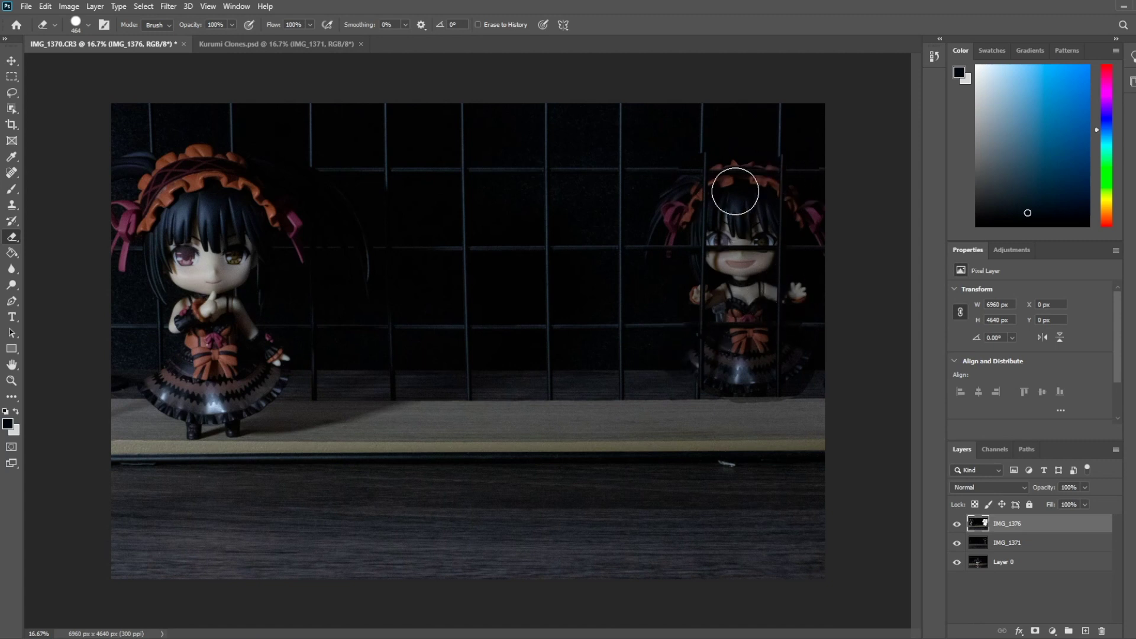
- Merge layers IMG_1376 and IMG_1371, and move Layer 0 above the merged layer
left_click(1026, 548, "shift")
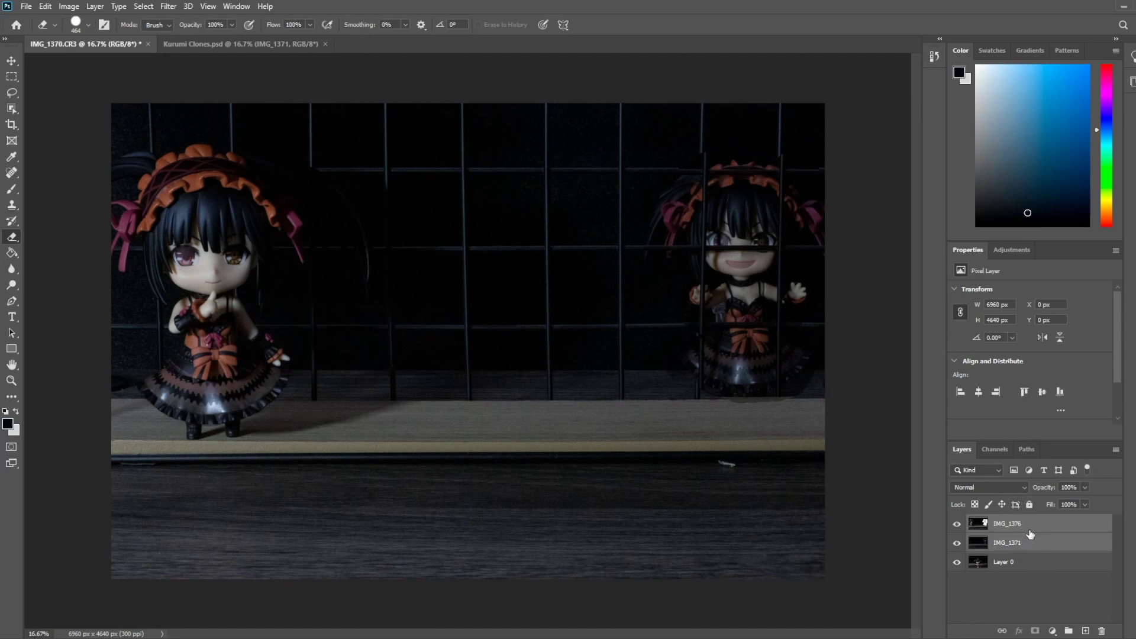
right_click(1031, 530)
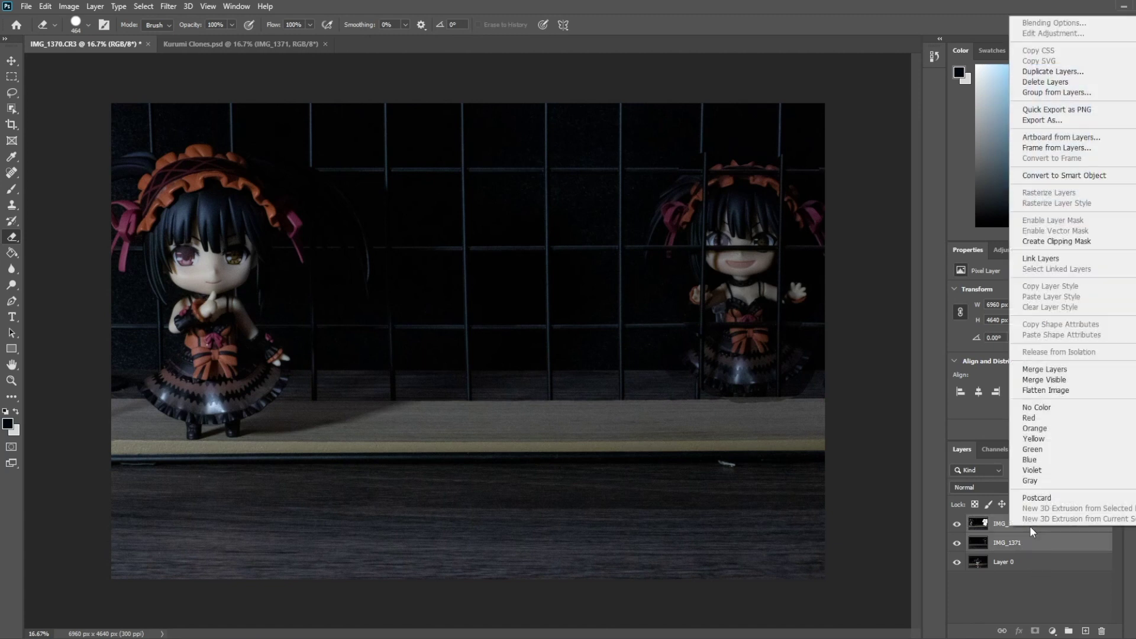
left_click(1063, 368)
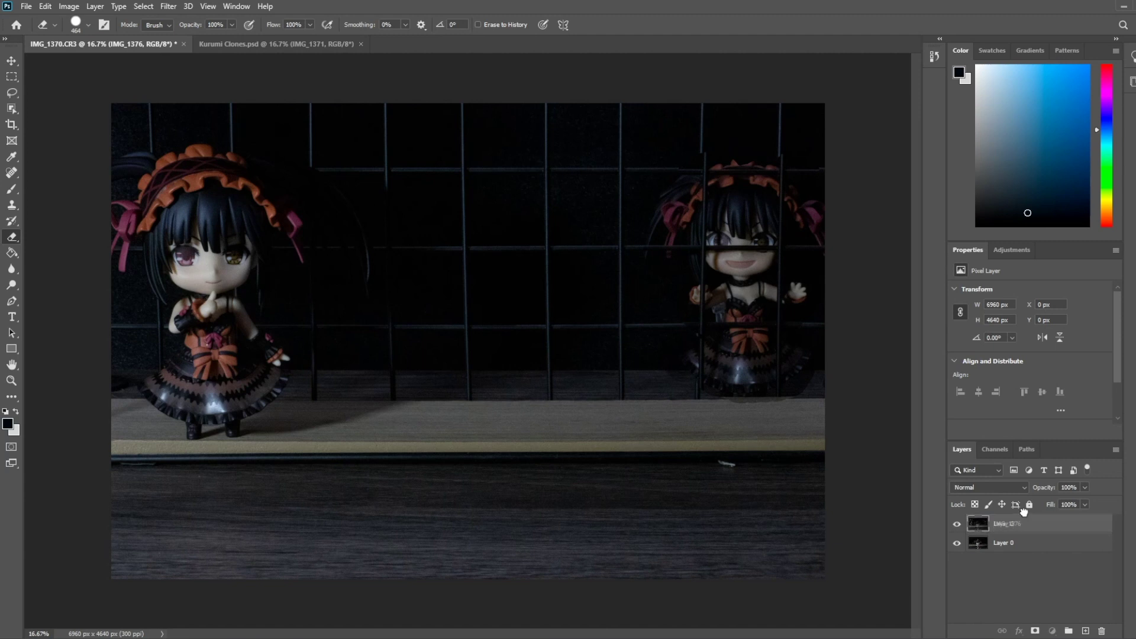
left_click_drag(1023, 519, 1026, 523)
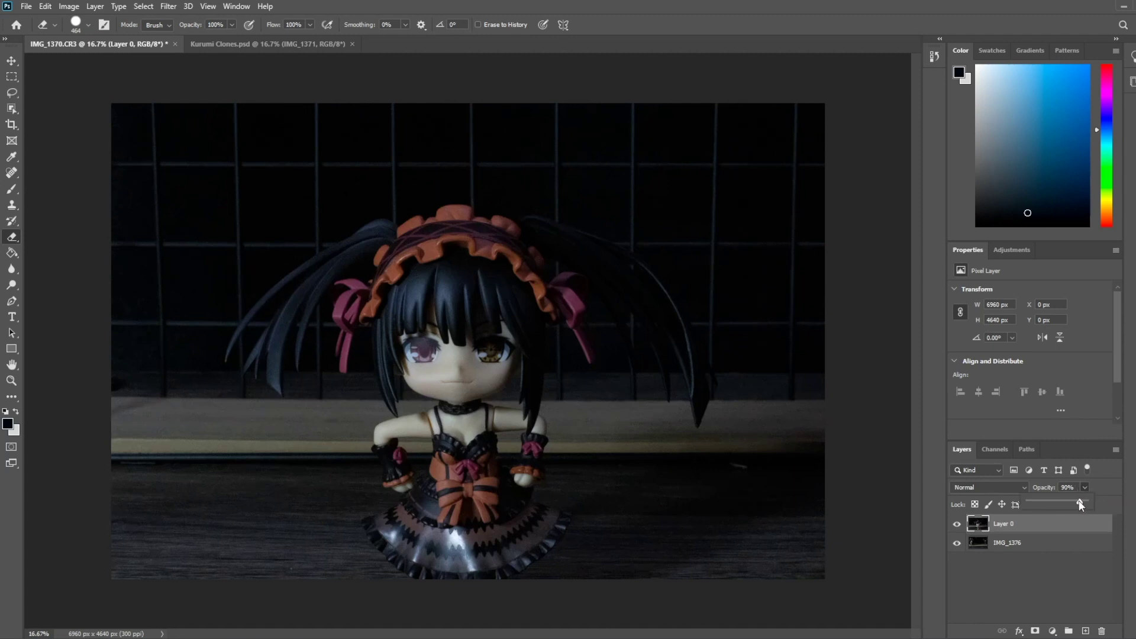
- Lower Layer 0's opacity to preview the figurines beneath it, and restore it to 100%
left_click_drag(1046, 501, 1044, 501)
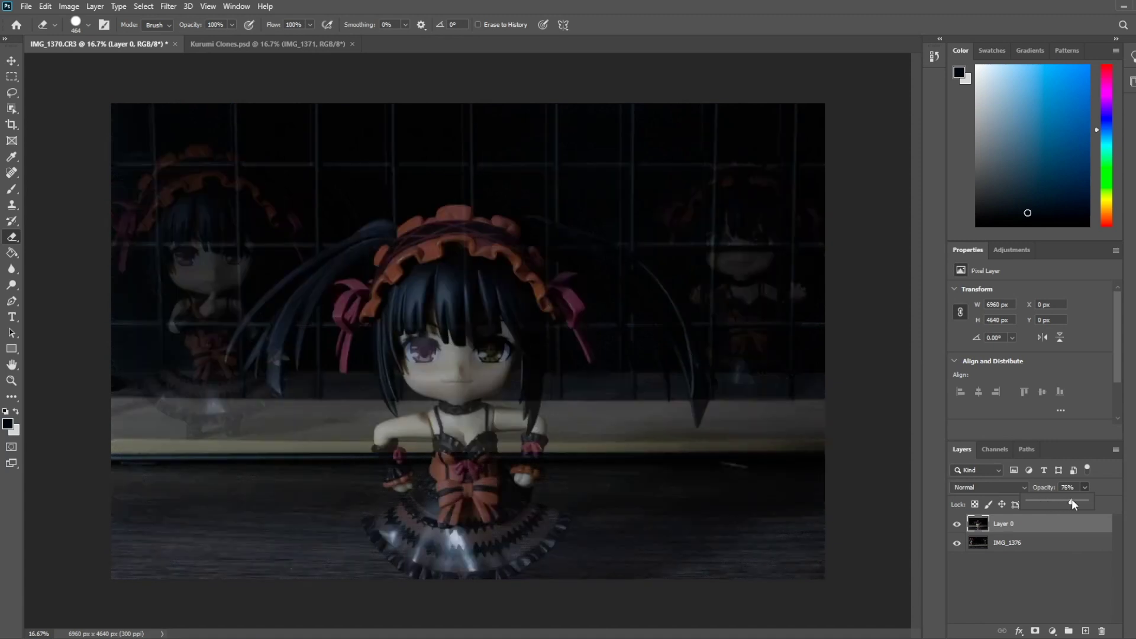
left_click_drag(1070, 500, 1059, 502)
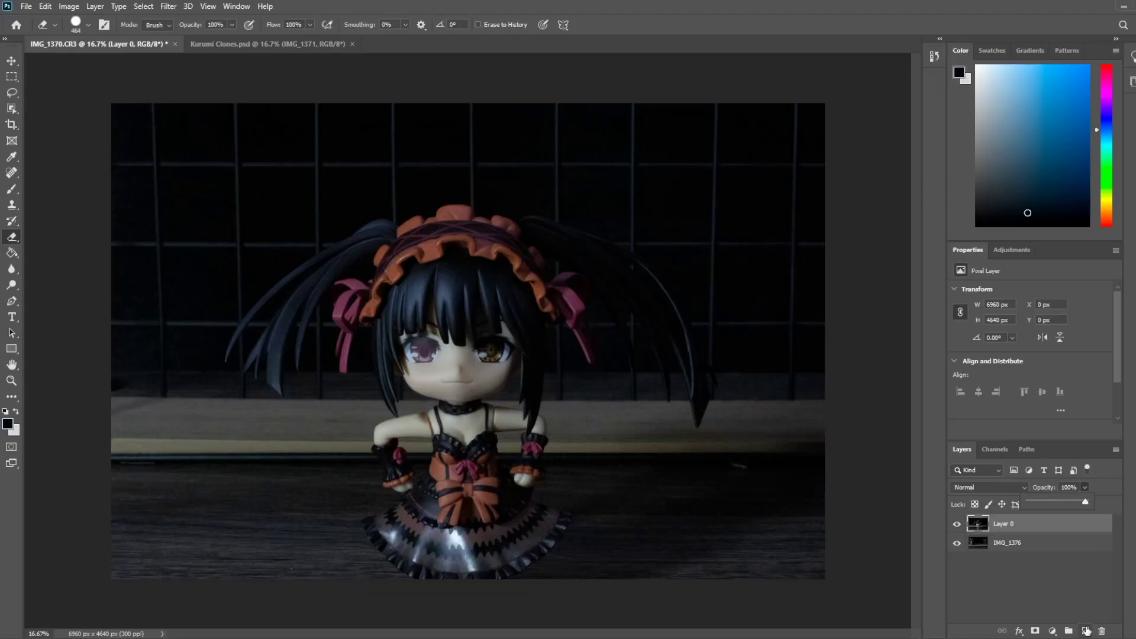
- Add a layer mask to Layer 0 and test hiding and restoring a small background area with black and white brush strokes
left_click(1035, 631)
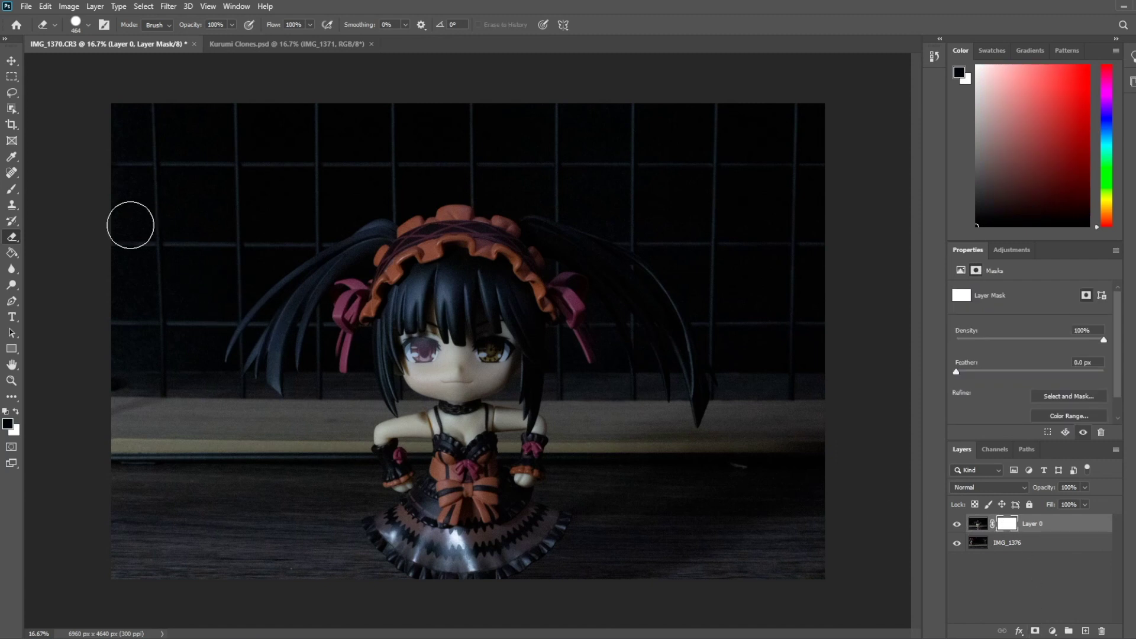
left_click(13, 193)
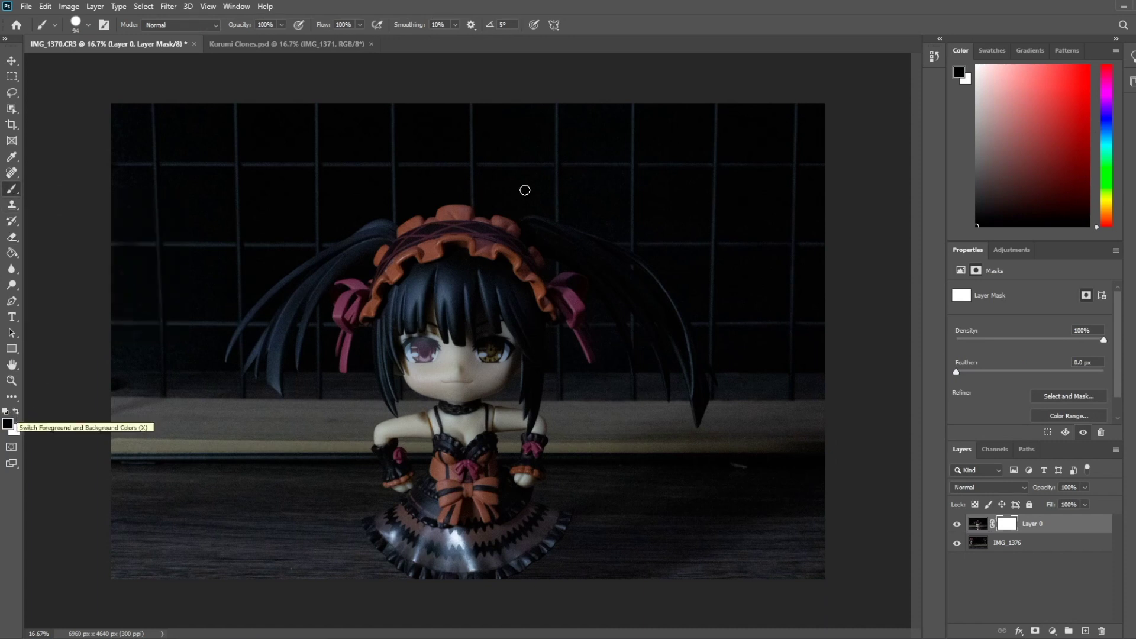
left_click_drag(740, 228, 733, 217)
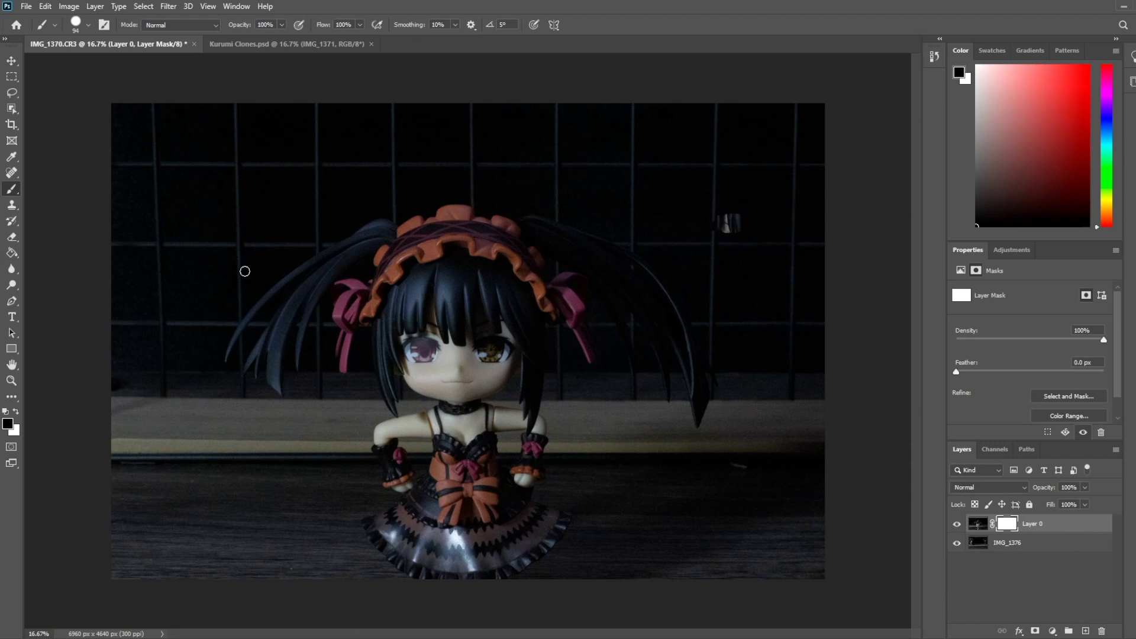
key("x")
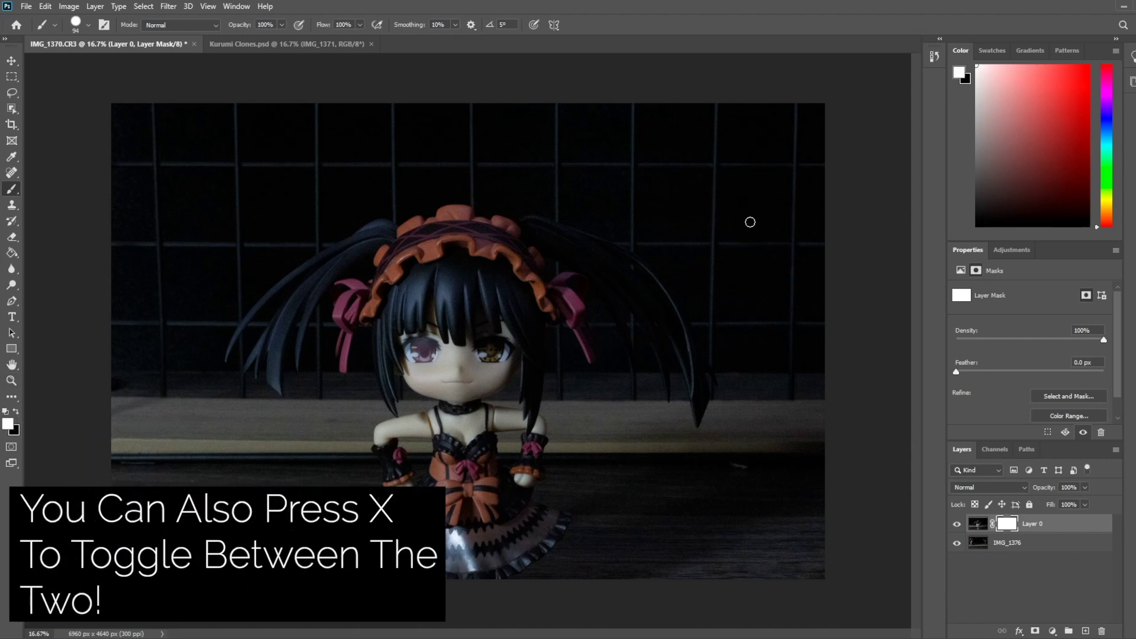
left_click(17, 415)
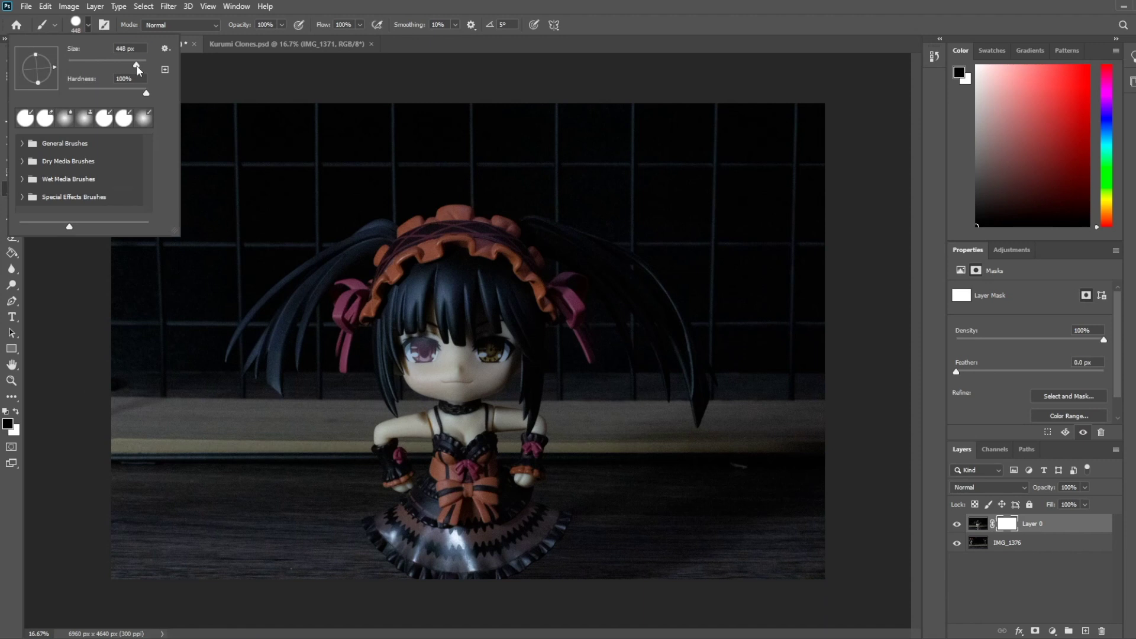
- With a 511 px black brush, paint Layer 0's mask across the upper background and sides to reveal both rear figurines
left_click_drag(136, 65, 140, 68)
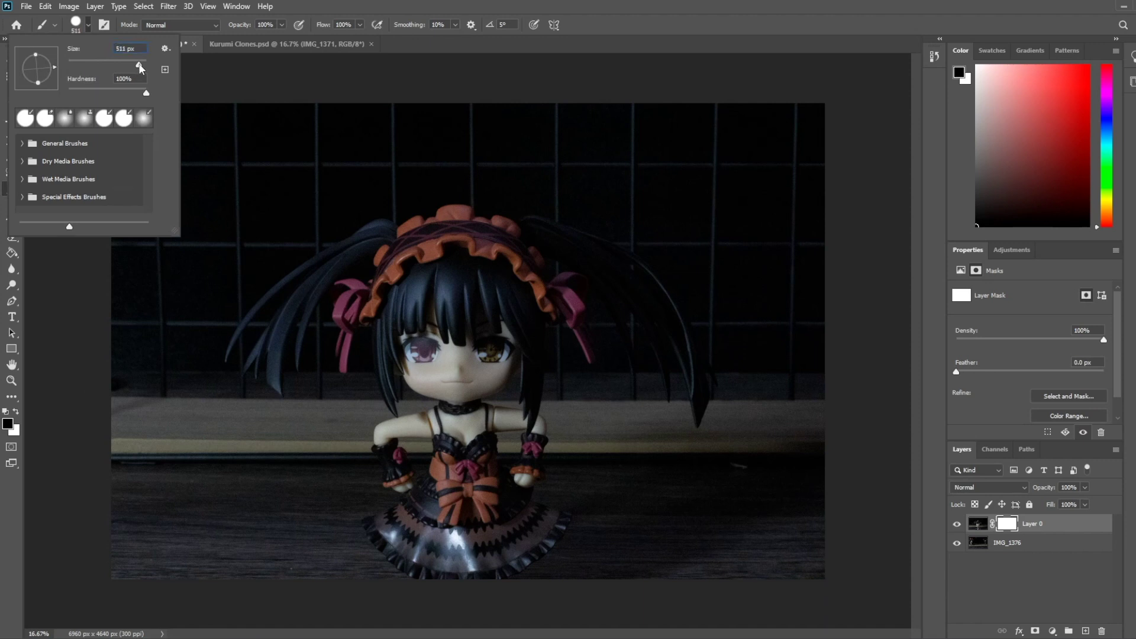
left_click(148, 24)
left_click(154, 38)
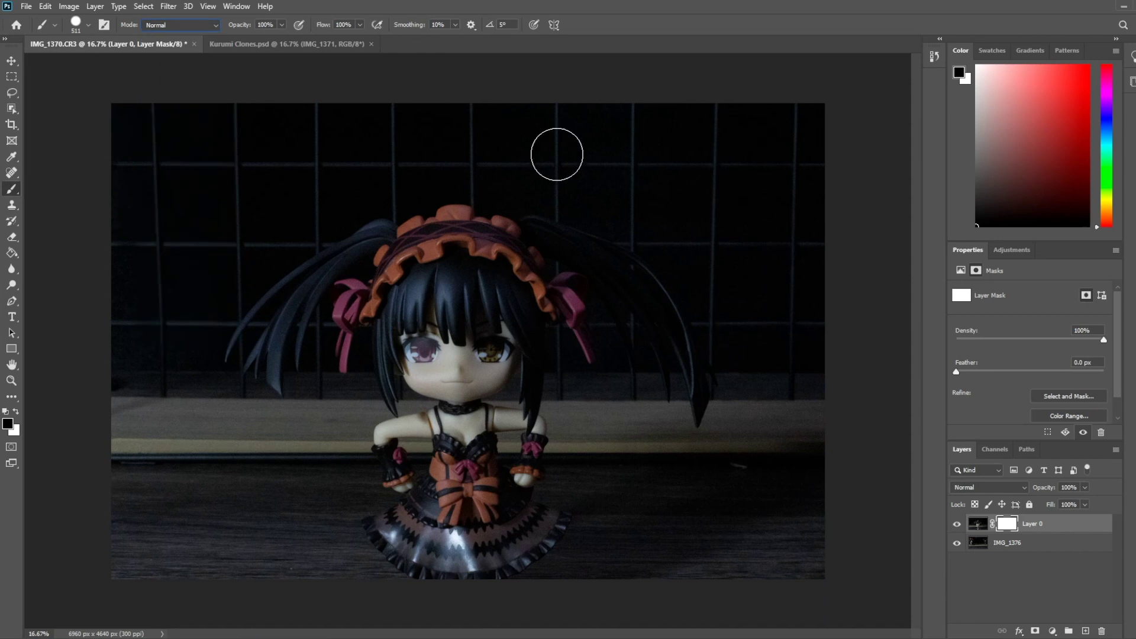
mouse_move(700, 183)
left_mouse_down()
mouse_move(836, 140)
mouse_move(761, 101)
mouse_move(769, 144)
mouse_move(687, 170)
mouse_move(766, 190)
mouse_move(724, 251)
mouse_move(775, 246)
mouse_move(793, 296)
mouse_move(727, 283)
mouse_move(767, 333)
mouse_move(754, 350)
mouse_move(689, 190)
mouse_move(662, 214)
left_mouse_up()
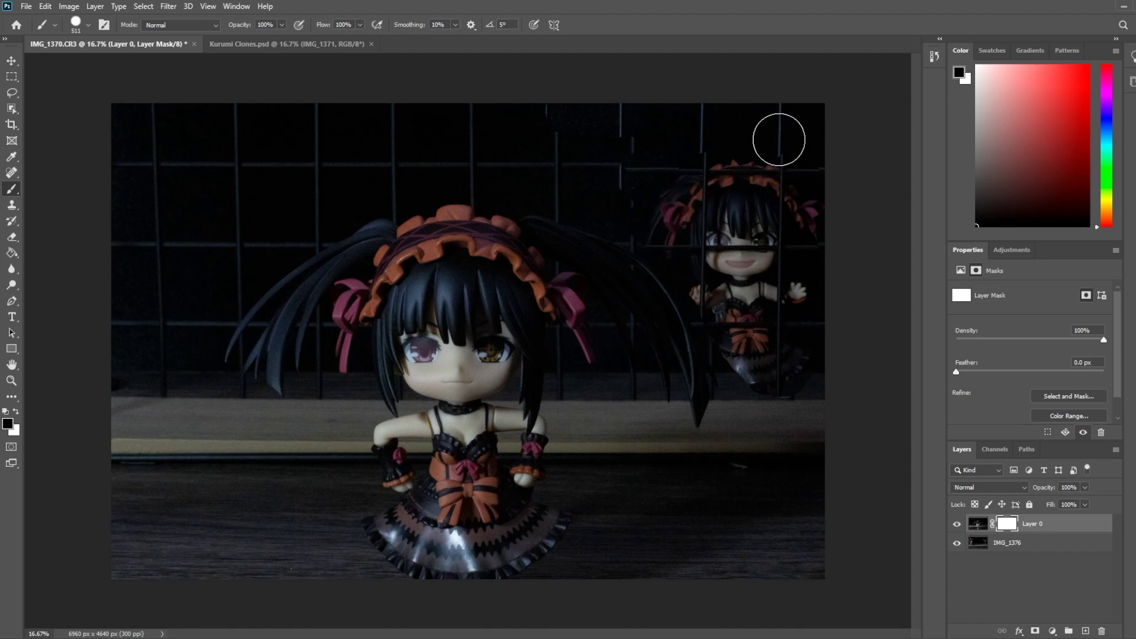
left_click_drag(478, 141, 128, 116)
mouse_move(283, 131)
left_mouse_down()
mouse_move(115, 142)
mouse_move(190, 167)
mouse_move(144, 172)
mouse_move(159, 158)
mouse_move(158, 231)
mouse_move(317, 175)
mouse_move(127, 354)
mouse_move(253, 246)
left_mouse_up()
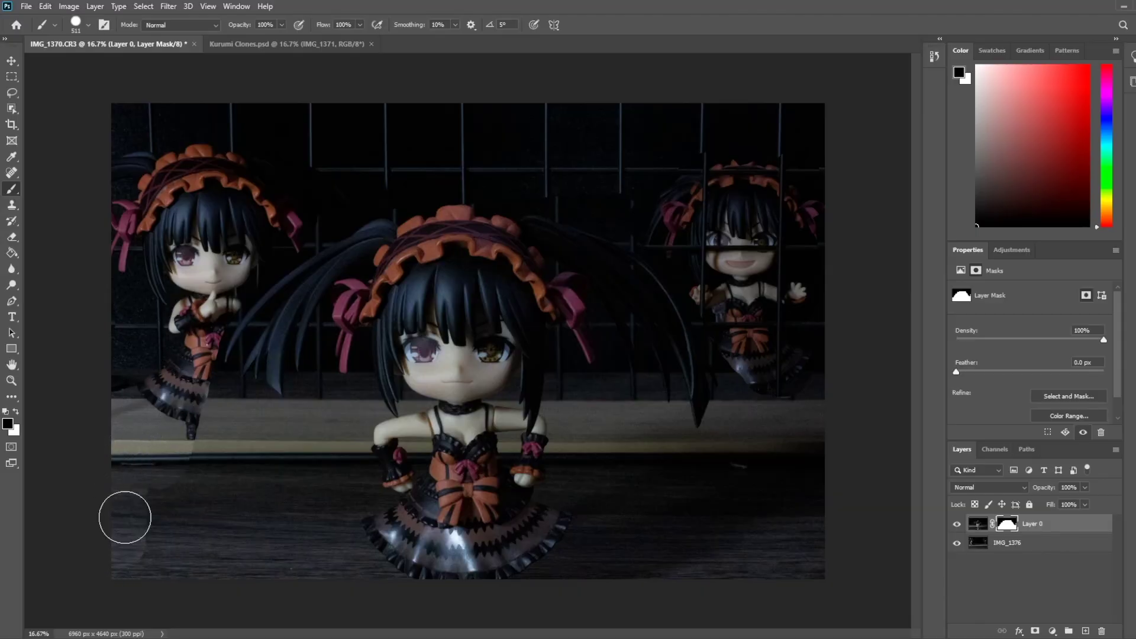
- Paint black on Layer 0's mask over the shelf and floor on both sides of the front figurine's dress
mouse_move(125, 517)
left_mouse_down()
mouse_move(170, 538)
mouse_move(211, 416)
mouse_move(340, 466)
mouse_move(329, 556)
mouse_move(225, 556)
mouse_move(289, 494)
left_mouse_up()
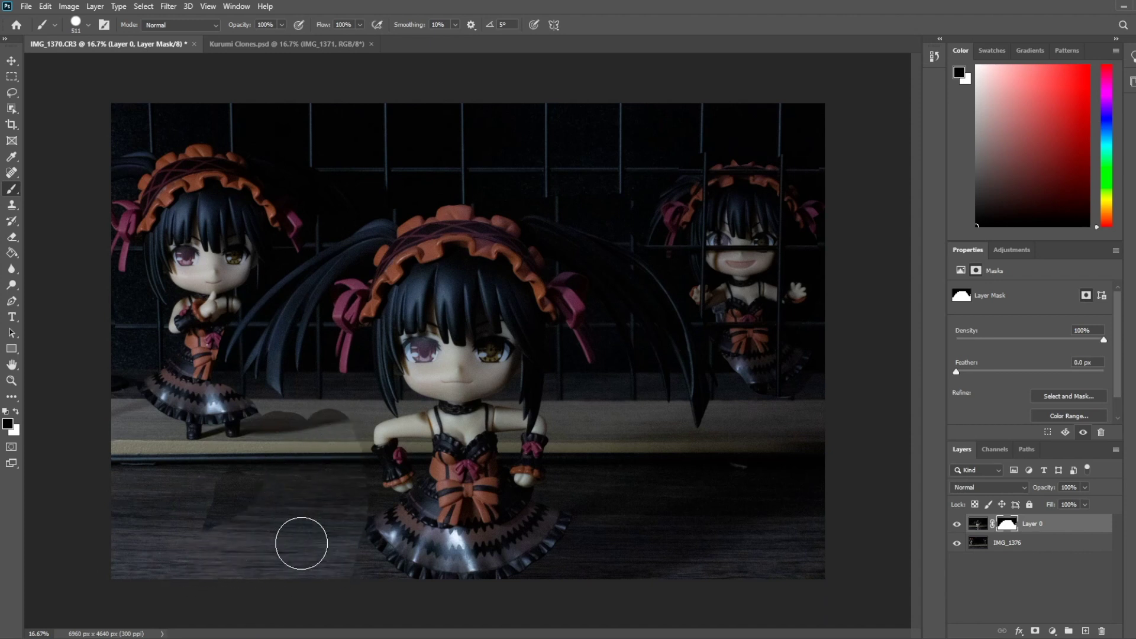
left_click_drag(301, 543, 230, 456)
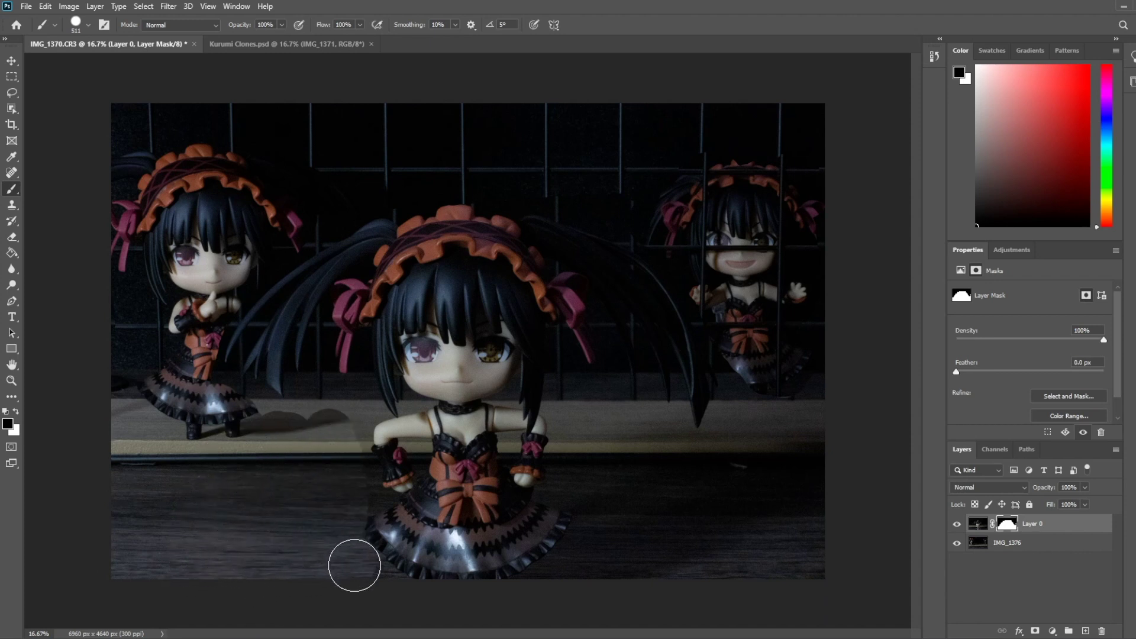
mouse_move(565, 587)
left_mouse_down()
mouse_move(606, 524)
mouse_move(640, 536)
mouse_move(849, 517)
mouse_move(796, 477)
mouse_move(870, 487)
mouse_move(607, 465)
mouse_move(708, 507)
mouse_move(773, 508)
mouse_move(800, 460)
mouse_move(744, 460)
mouse_move(758, 397)
mouse_move(730, 314)
mouse_move(803, 452)
mouse_move(622, 463)
left_mouse_up()
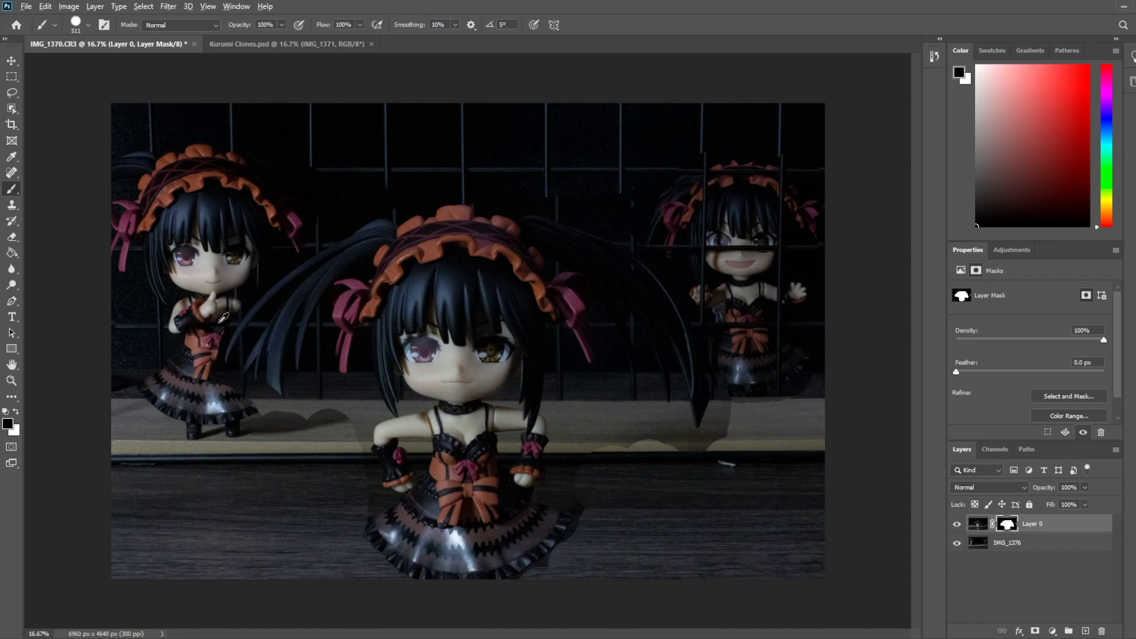
- With the brush at 152 px, paint black on Layer 0's mask to reveal the left figurine's arm and chest up to the hair strand
scroll(223, 318, "up", 8)
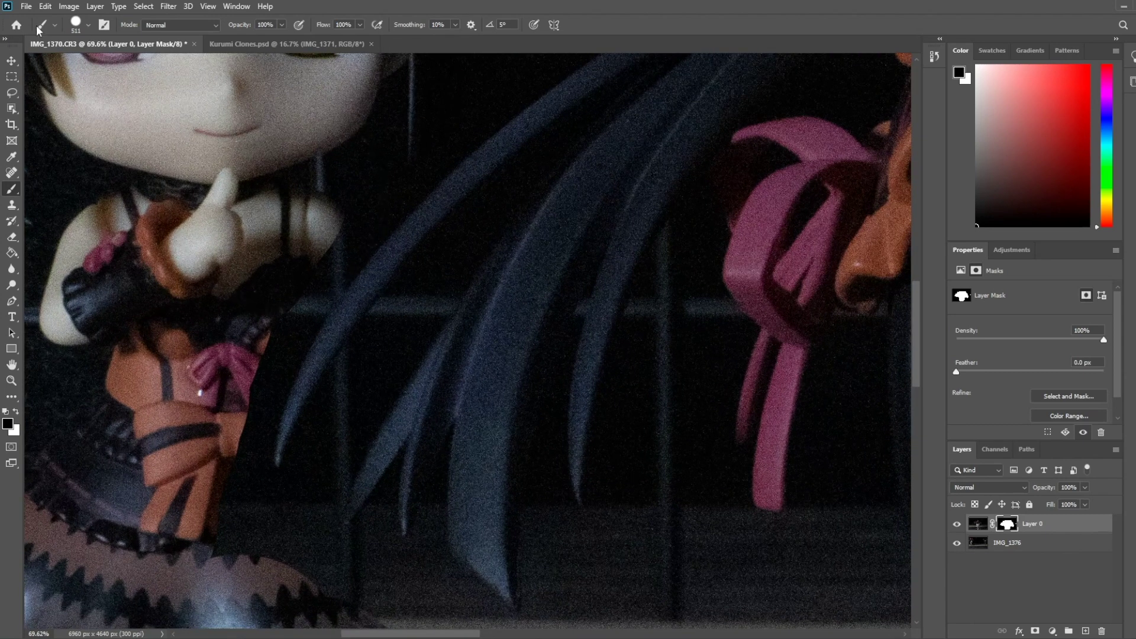
left_click(88, 26)
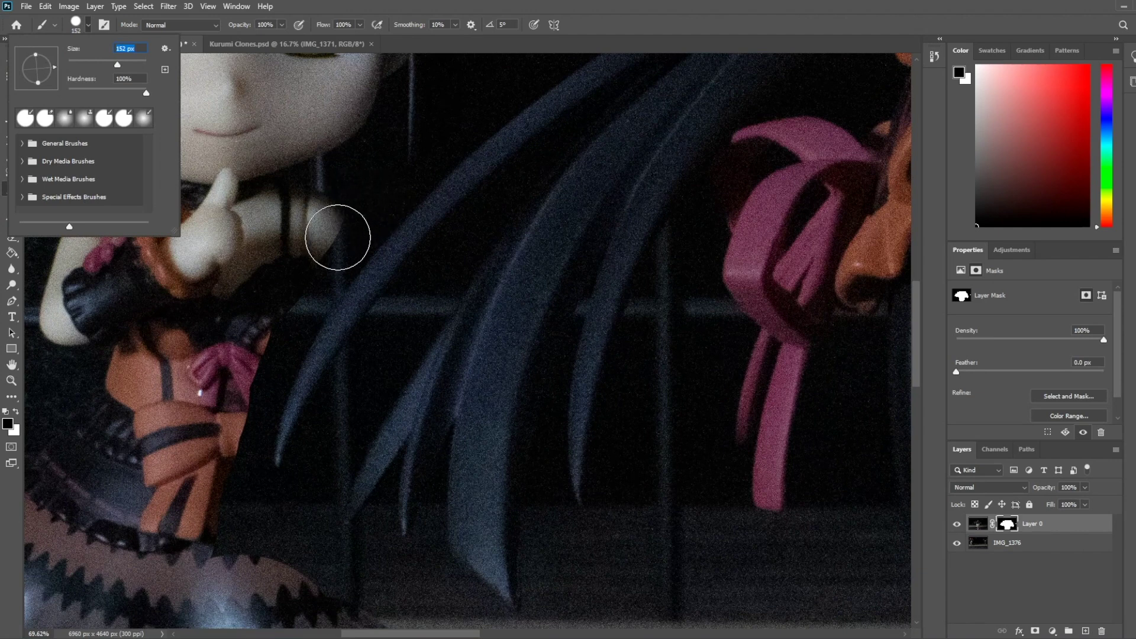
left_click(340, 243)
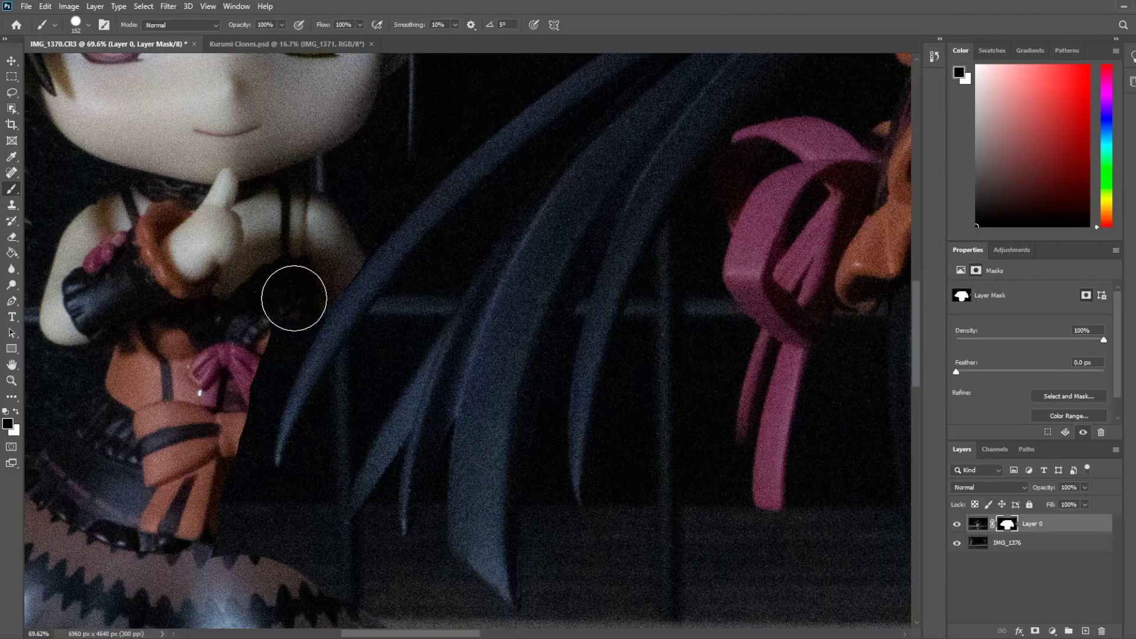
left_click_drag(294, 298, 292, 302)
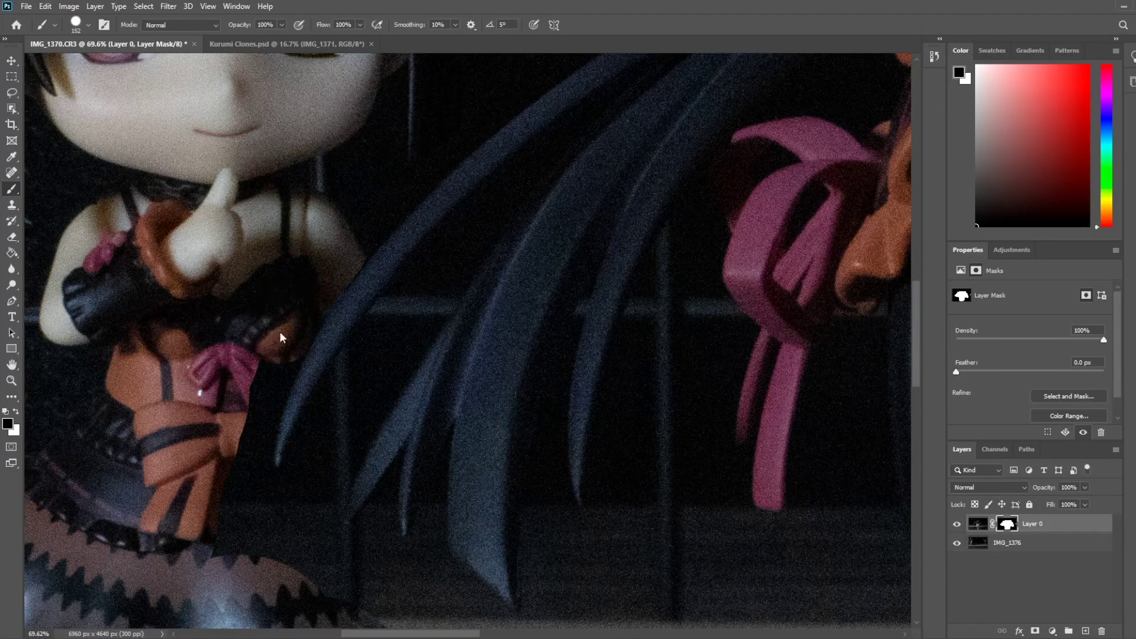
- Try painting black across the hair strand beside the left figurine's sleeve, and restore the strand
left_click_drag(281, 340, 340, 406)
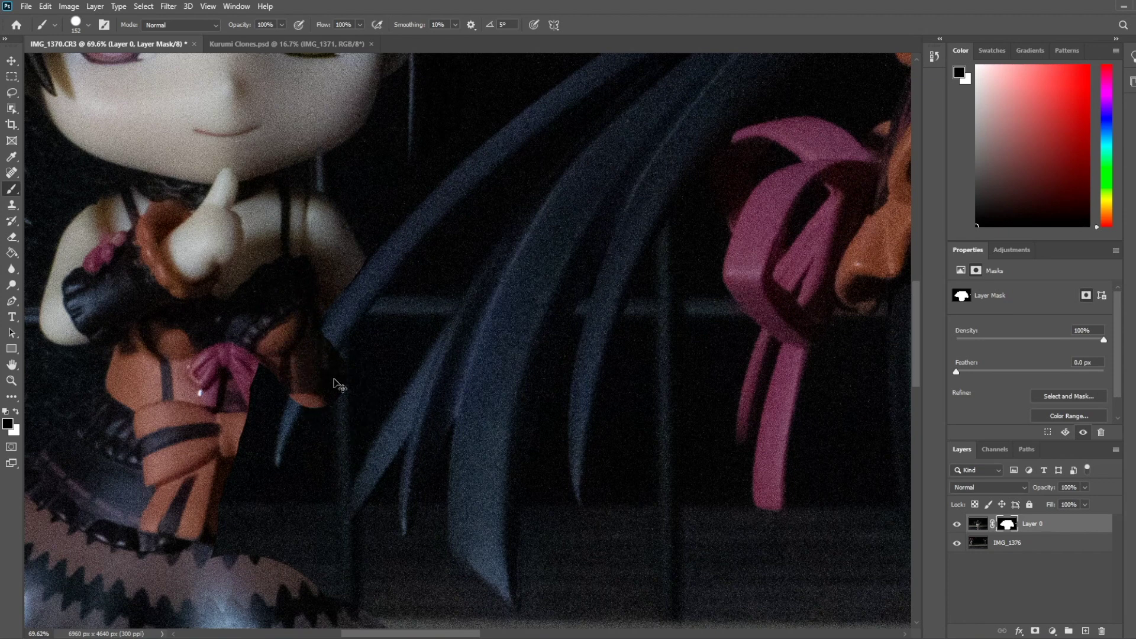
left_click_drag(335, 382, 303, 355)
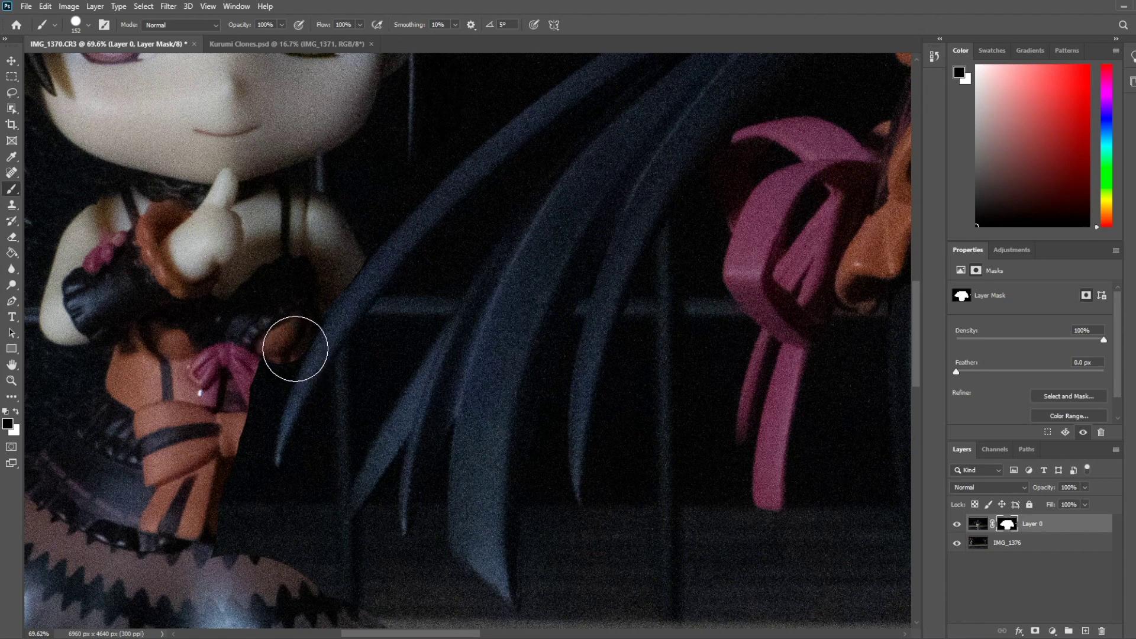
left_click(295, 349)
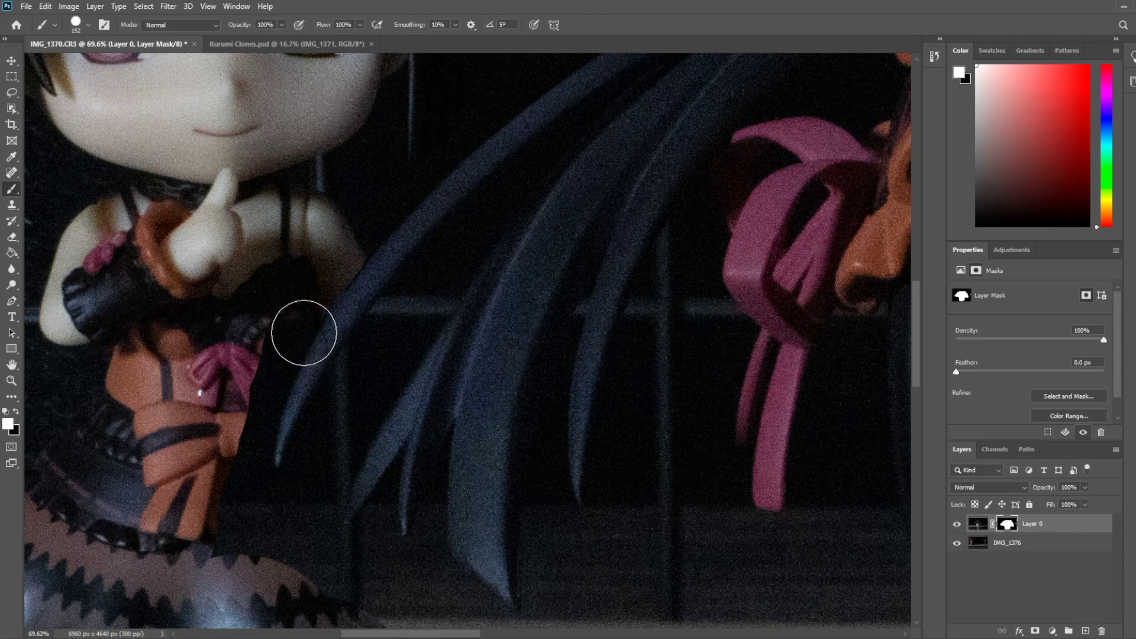
- Paint black on Layer 0's mask around and between the hair strands to reveal the left figurine's bow, skirt and other arm
left_click(15, 412)
mouse_move(278, 307)
left_mouse_down()
mouse_move(243, 400)
mouse_move(265, 363)
mouse_move(237, 435)
mouse_move(244, 416)
mouse_move(236, 534)
mouse_move(282, 558)
mouse_move(367, 553)
left_mouse_up()
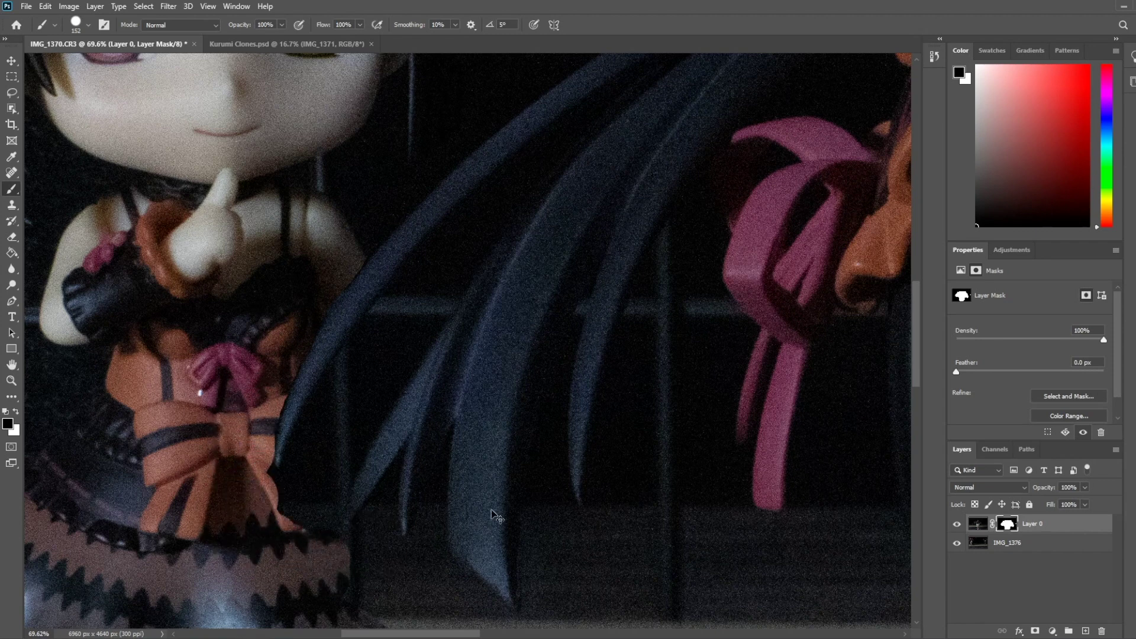
scroll(496, 516, "left", 1)
left_click_drag(432, 313, 315, 505)
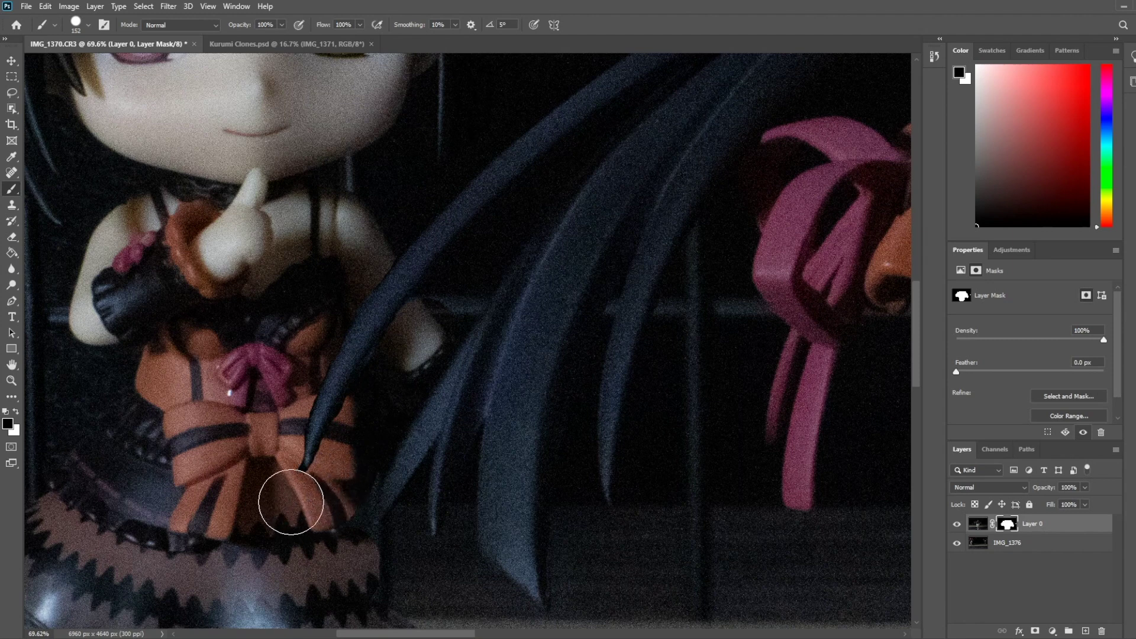
mouse_move(463, 302)
left_mouse_down()
mouse_move(431, 325)
mouse_move(388, 390)
mouse_move(337, 495)
mouse_move(398, 565)
left_mouse_up()
scroll(471, 507, "down", 3)
mouse_move(471, 507)
left_mouse_down()
mouse_move(447, 539)
mouse_move(473, 533)
mouse_move(459, 474)
mouse_move(482, 482)
mouse_move(443, 450)
mouse_move(407, 447)
mouse_move(569, 531)
mouse_move(636, 534)
mouse_move(561, 531)
mouse_move(837, 527)
left_mouse_up()
- Paint black on Layer 0's mask along the top edge of the front figurine's right ponytail to reveal the continuous grid bars
scroll(698, 481, "down", 5)
scroll(698, 481, "down", 2)
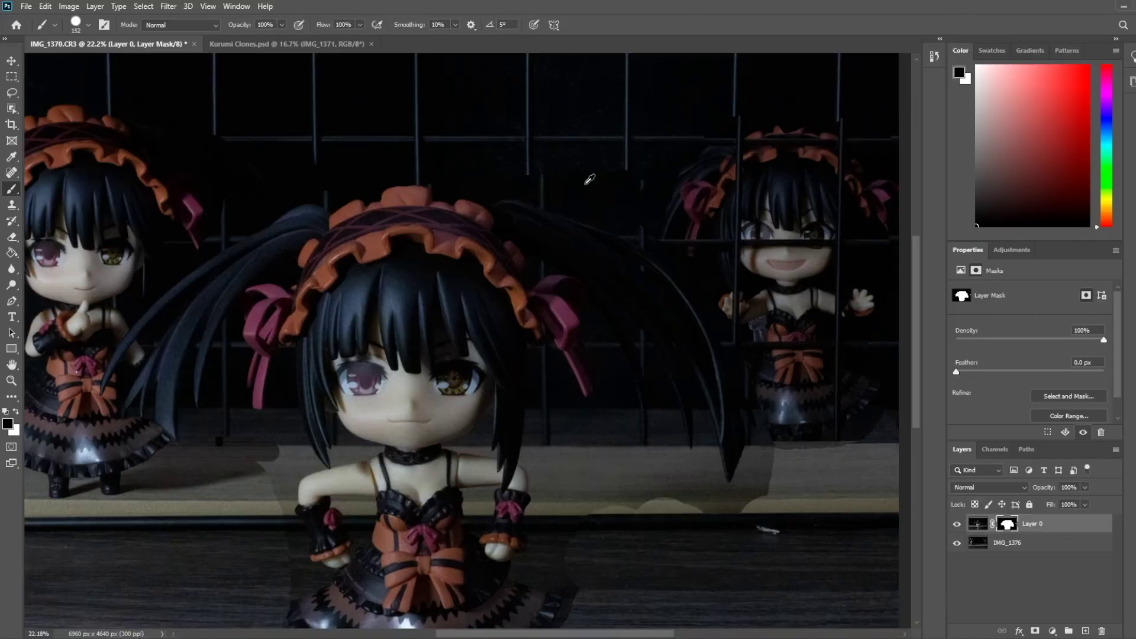
scroll(545, 172, "up", 6)
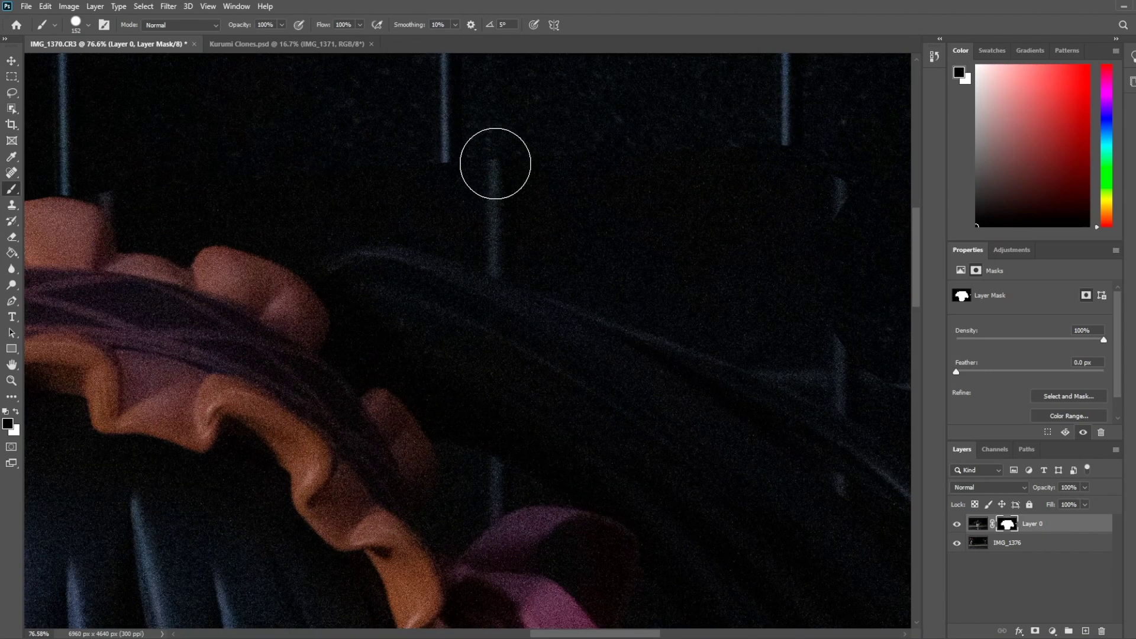
mouse_move(495, 163)
left_mouse_down()
mouse_move(533, 171)
mouse_move(417, 172)
mouse_move(545, 198)
mouse_move(549, 213)
mouse_move(447, 208)
left_mouse_up()
mouse_move(506, 229)
left_mouse_down()
mouse_move(442, 219)
mouse_move(459, 214)
left_mouse_up()
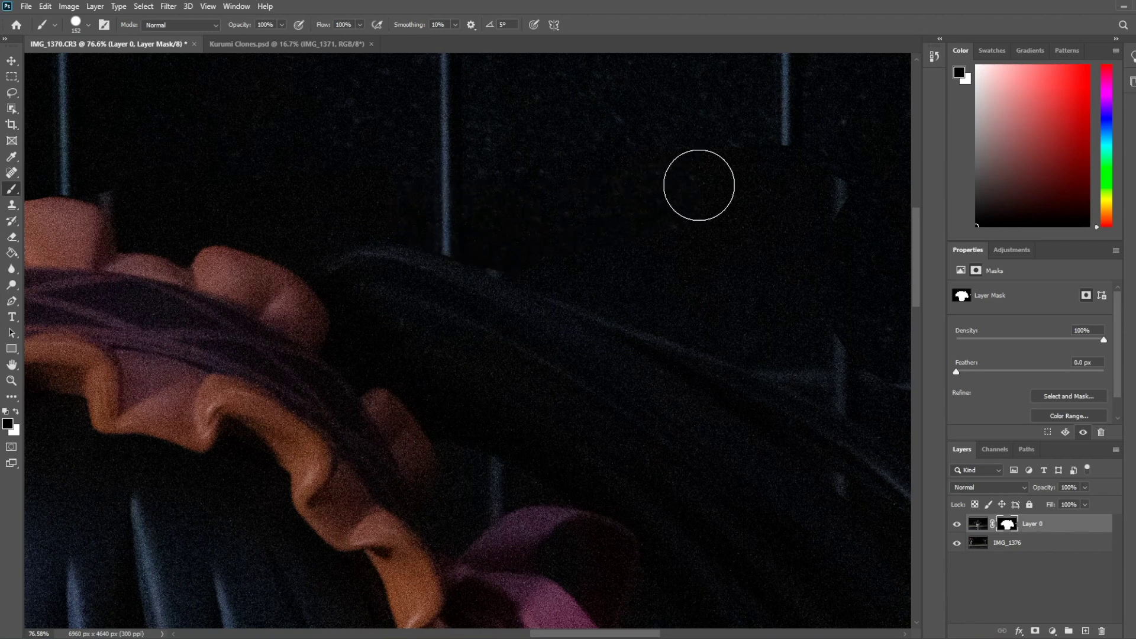
mouse_move(697, 186)
left_mouse_down()
mouse_move(796, 144)
mouse_move(828, 210)
mouse_move(809, 198)
mouse_move(804, 254)
mouse_move(823, 248)
mouse_move(808, 277)
mouse_move(801, 338)
left_mouse_up()
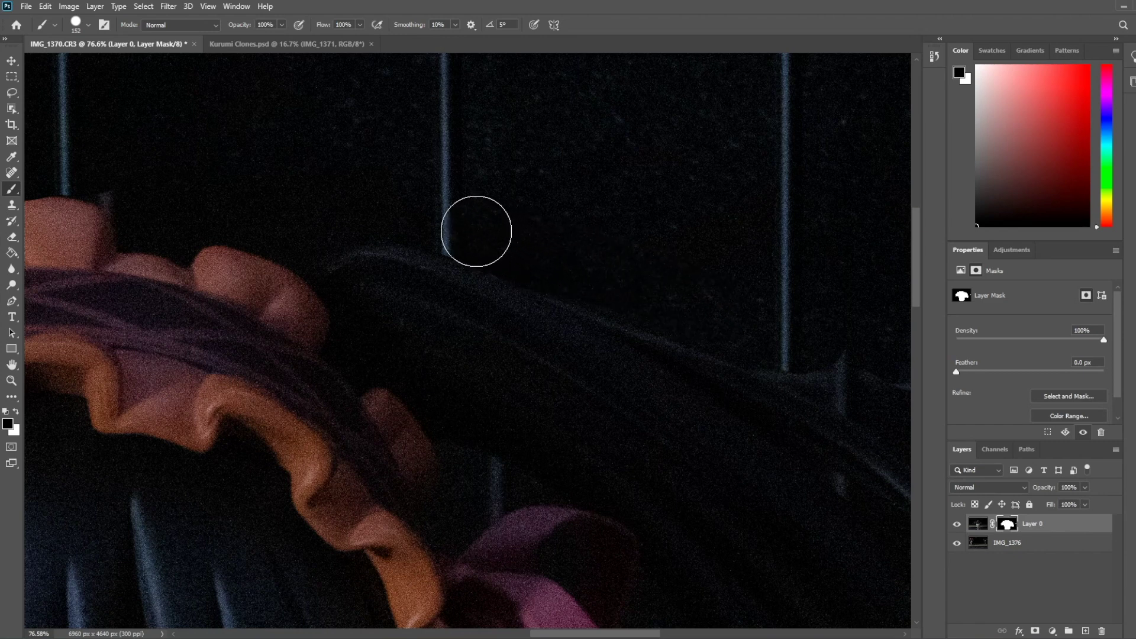
scroll(715, 337, "right", 5)
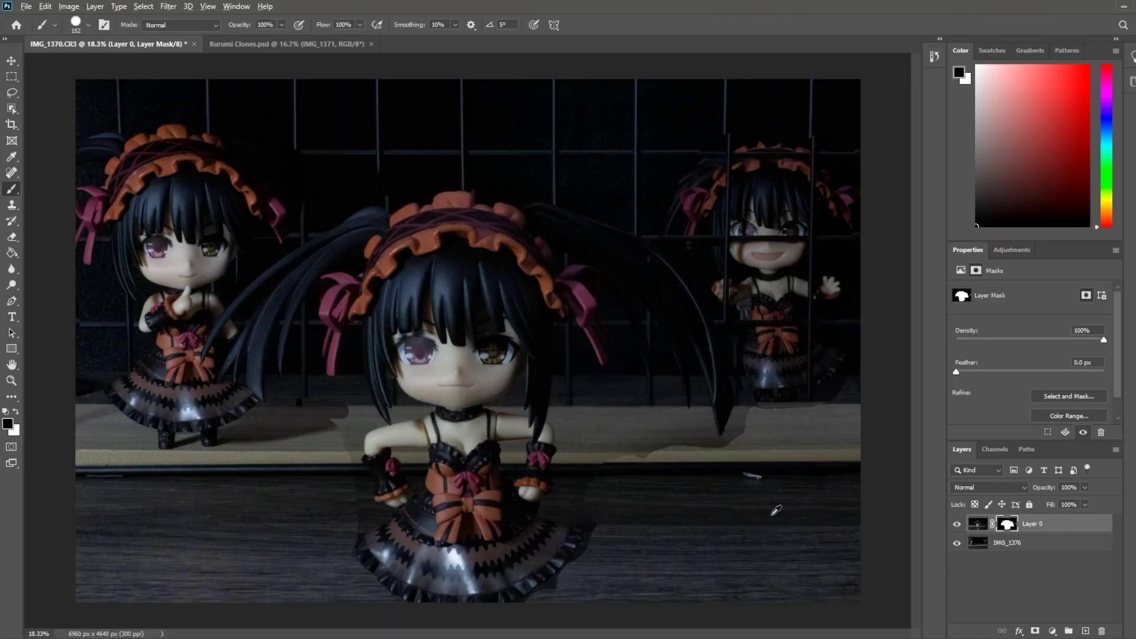
- Remove the white speck on the dark floor below the shelf with the Spot Healing Brush on the IMG_1376 layer
scroll(757, 476, "up", 5)
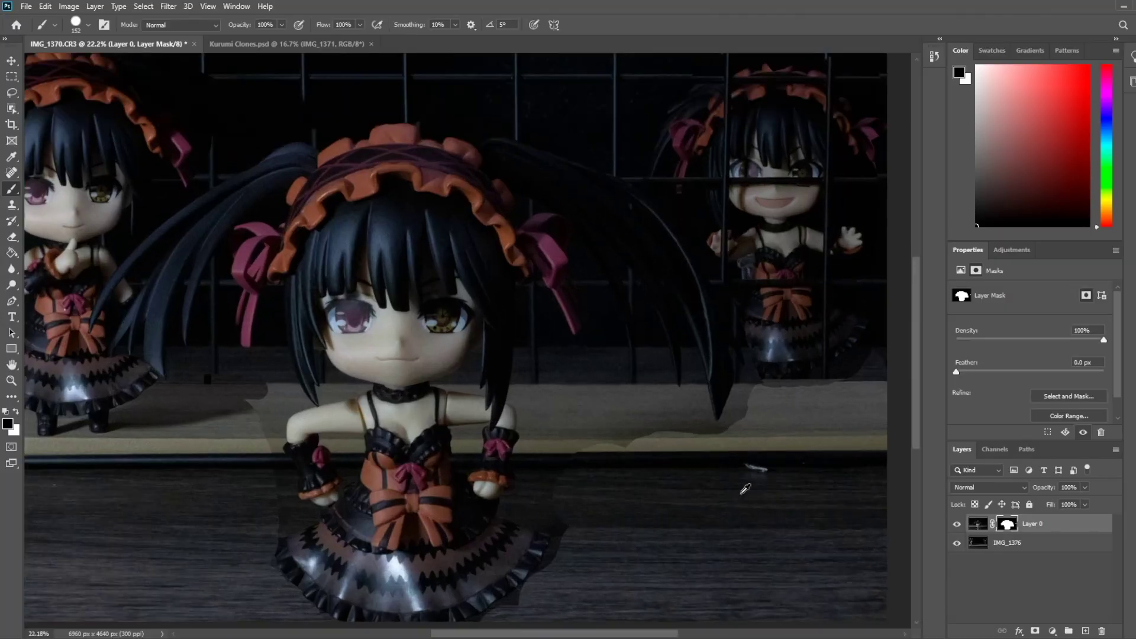
scroll(752, 478, "up", 4)
scroll(735, 476, "right", 4)
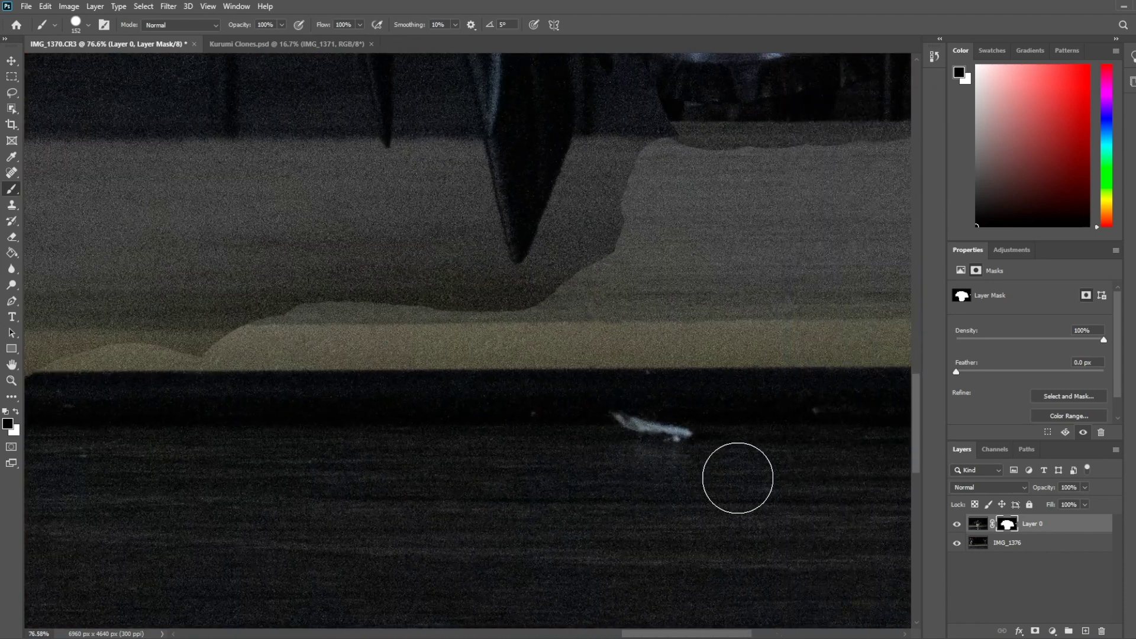
left_click(11, 174)
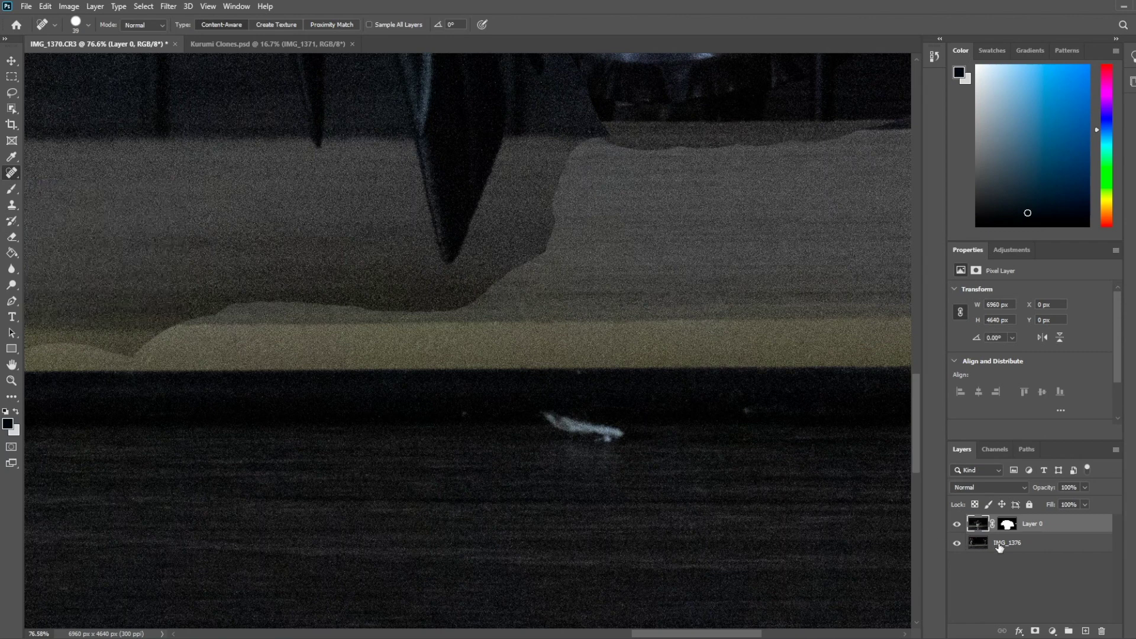
left_click(999, 544)
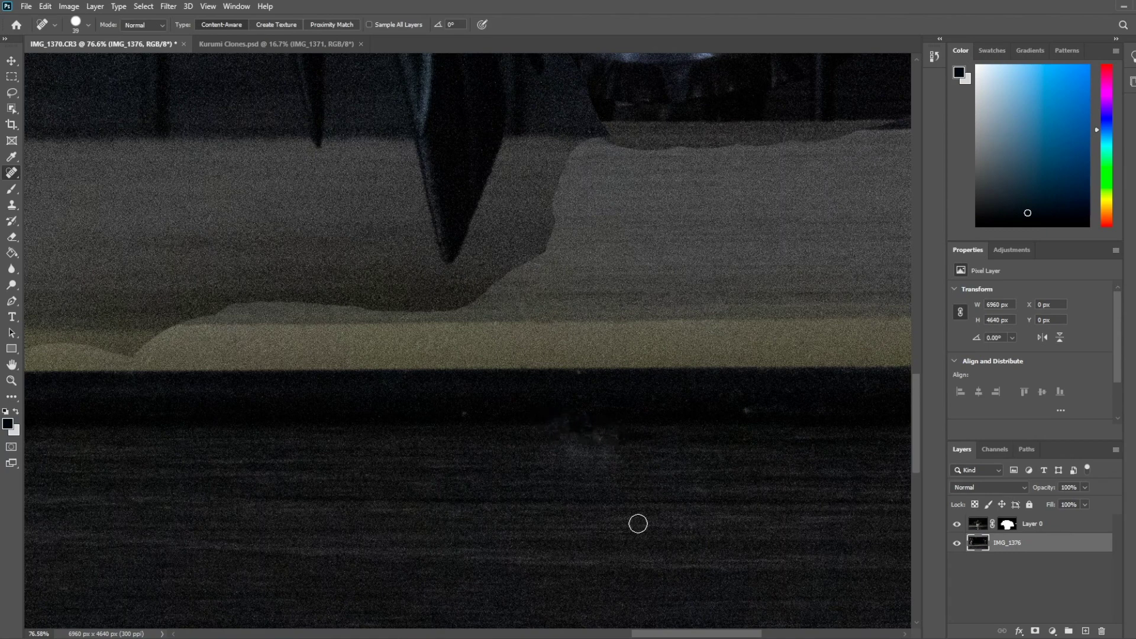
- Cover the smudge on the dark floor below the shelf with surrounding wood texture using the Clone Stamp on IMG_1376
scroll(632, 504, "down", 5)
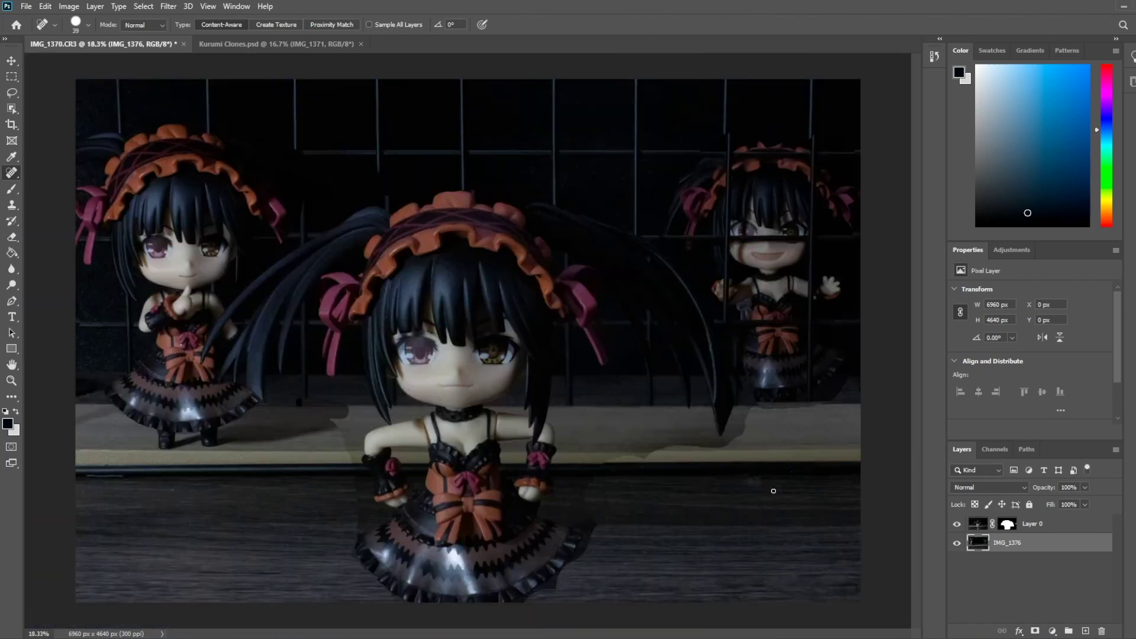
scroll(773, 491, "up", 6)
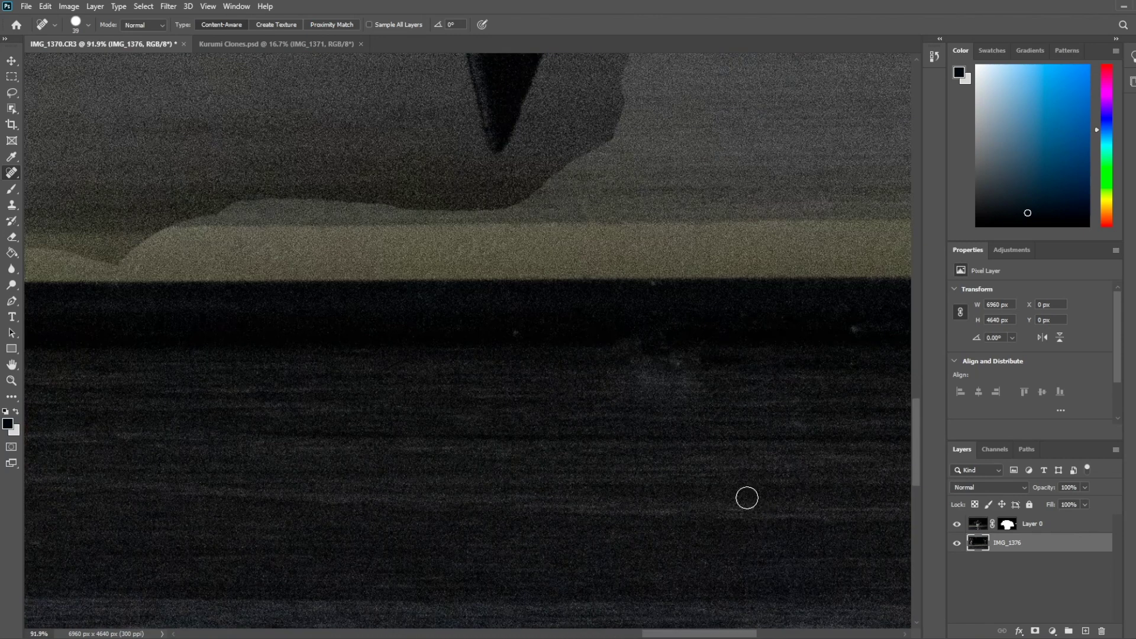
left_click(12, 205)
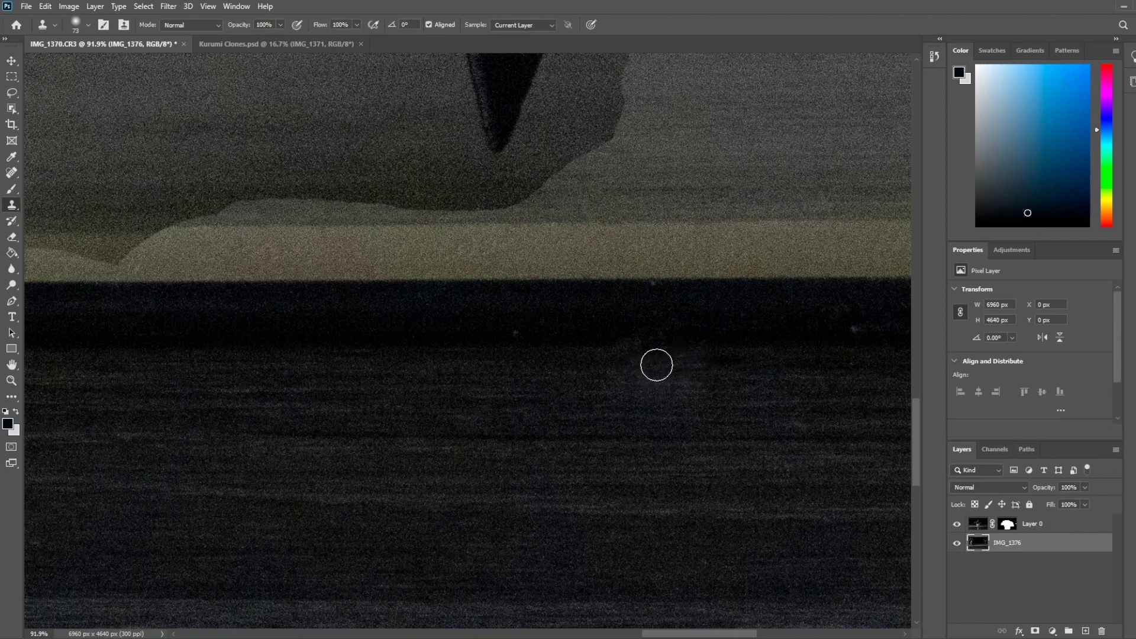
mouse_move(653, 367)
left_mouse_down()
mouse_move(672, 353)
mouse_move(708, 357)
left_mouse_up()
left_click_drag(512, 474, 203, 439)
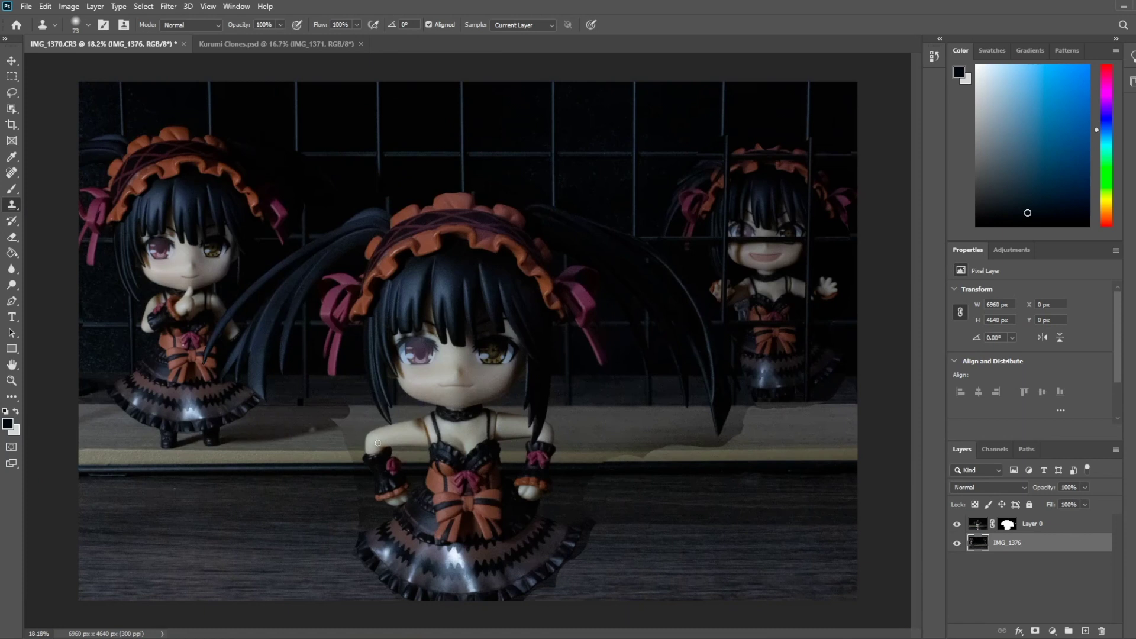